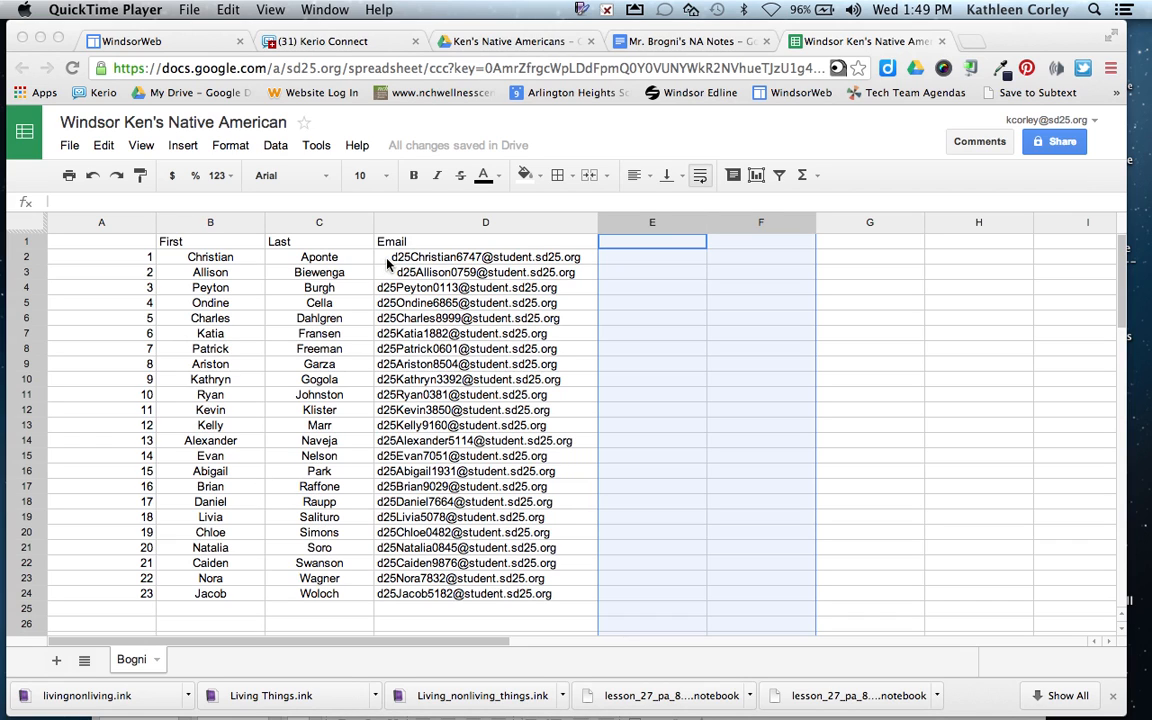
Step: Examine the class roster's numbering, header row and student email column
{"action": "left_click", "coordinate": [391, 261]}
{"action": "left_click", "coordinate": [391, 259]}
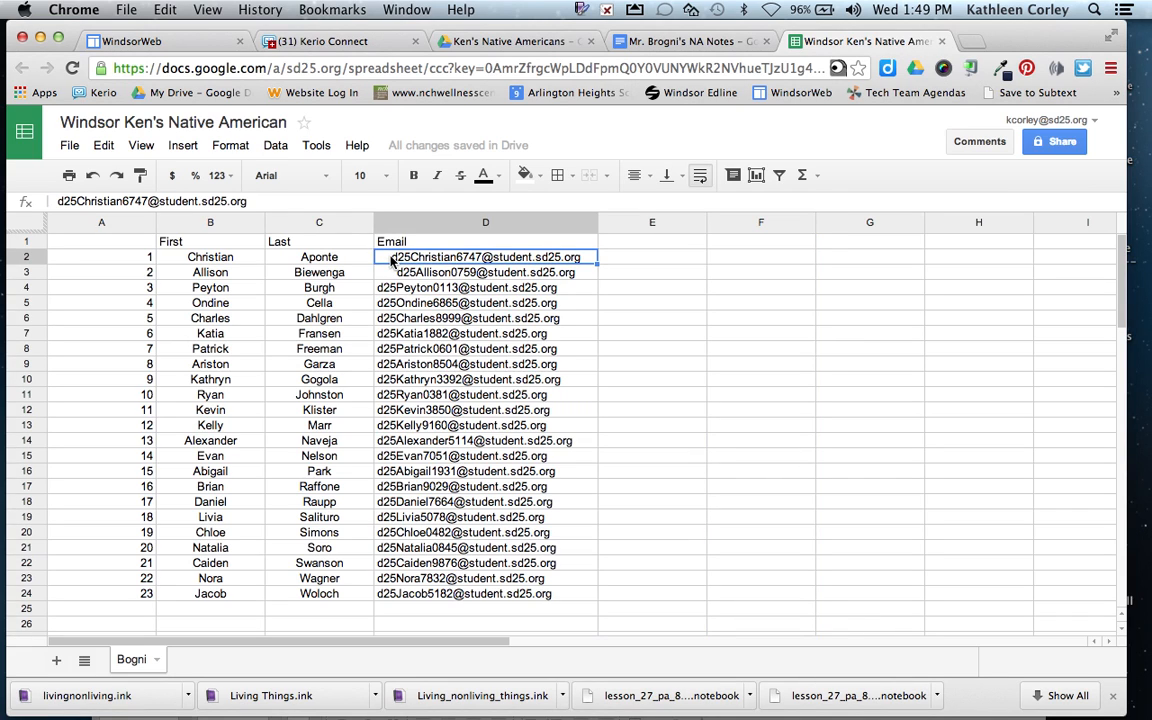
{"action": "double_click", "coordinate": [391, 260]}
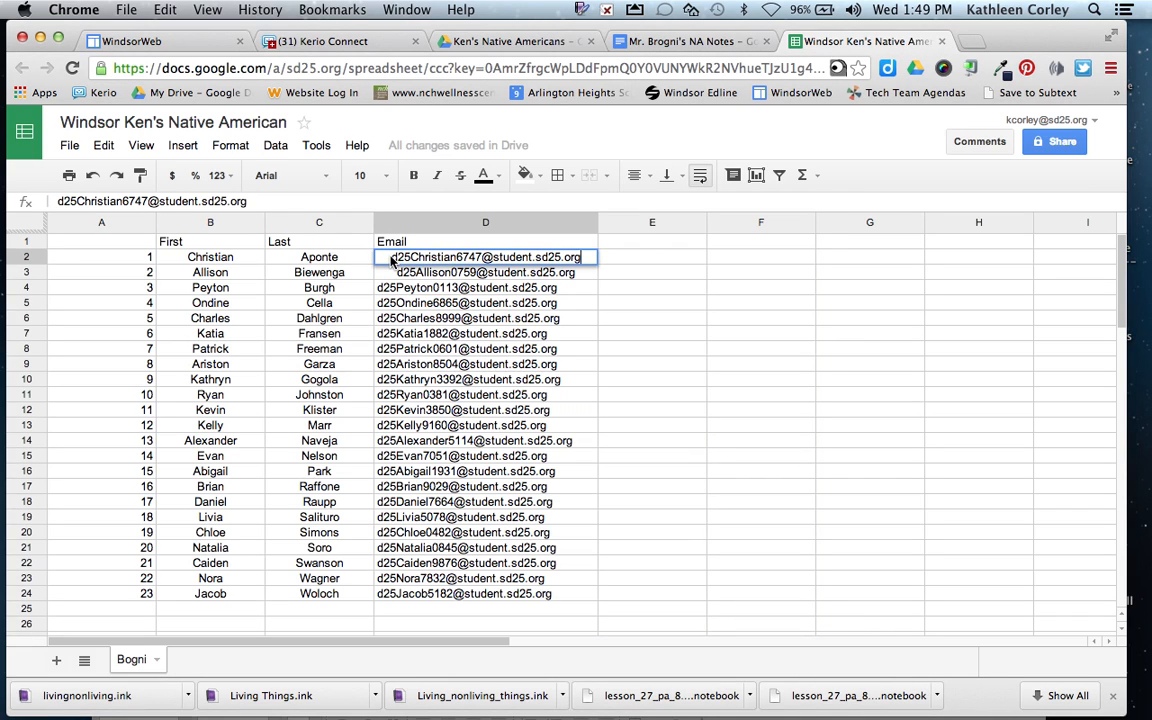
{"action": "left_click", "coordinate": [99, 260]}
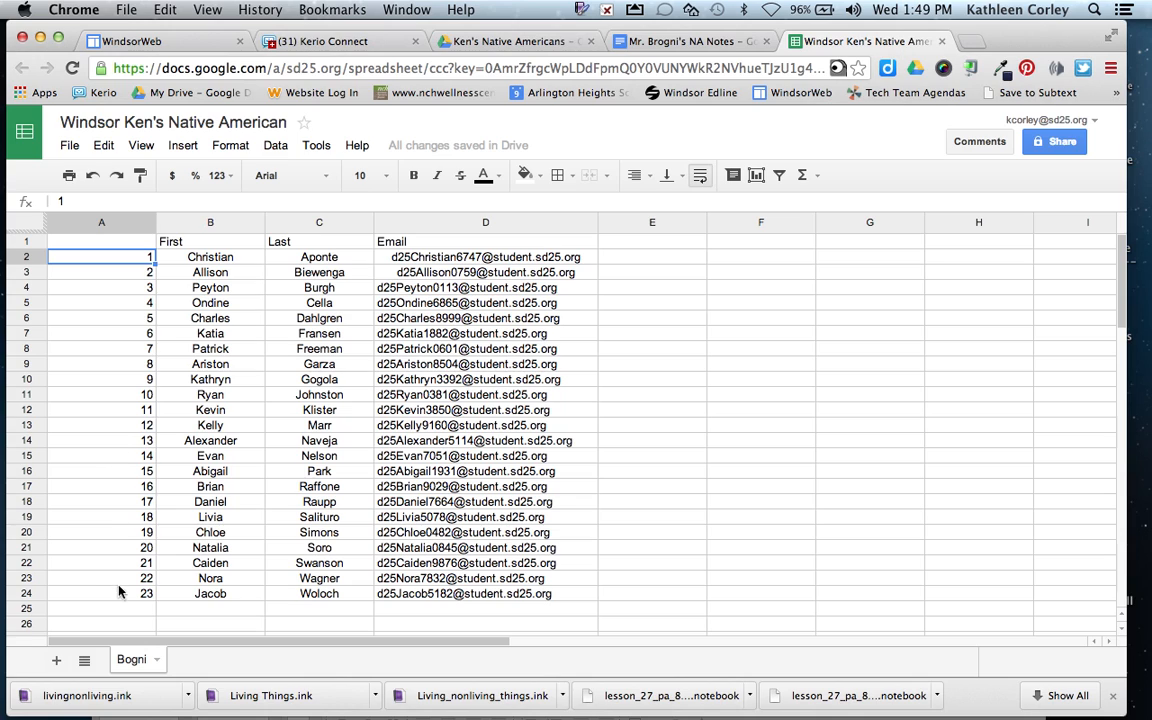
{"action": "left_click", "coordinate": [122, 244]}
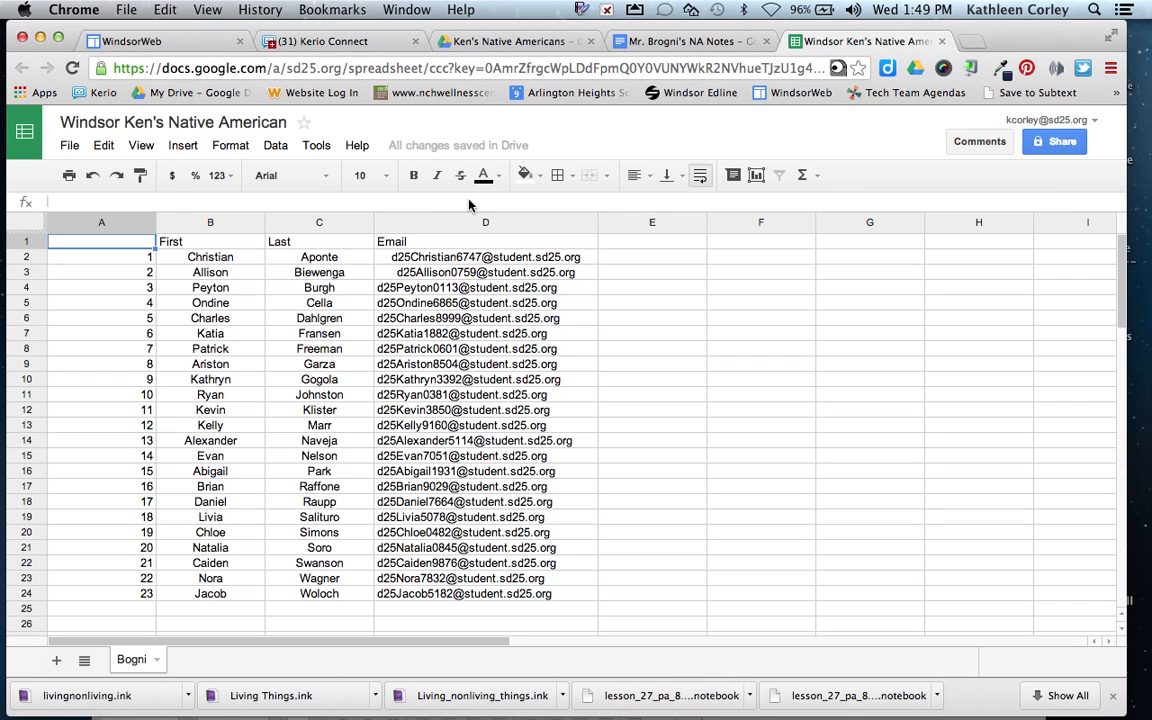
{"action": "left_click", "coordinate": [497, 228]}
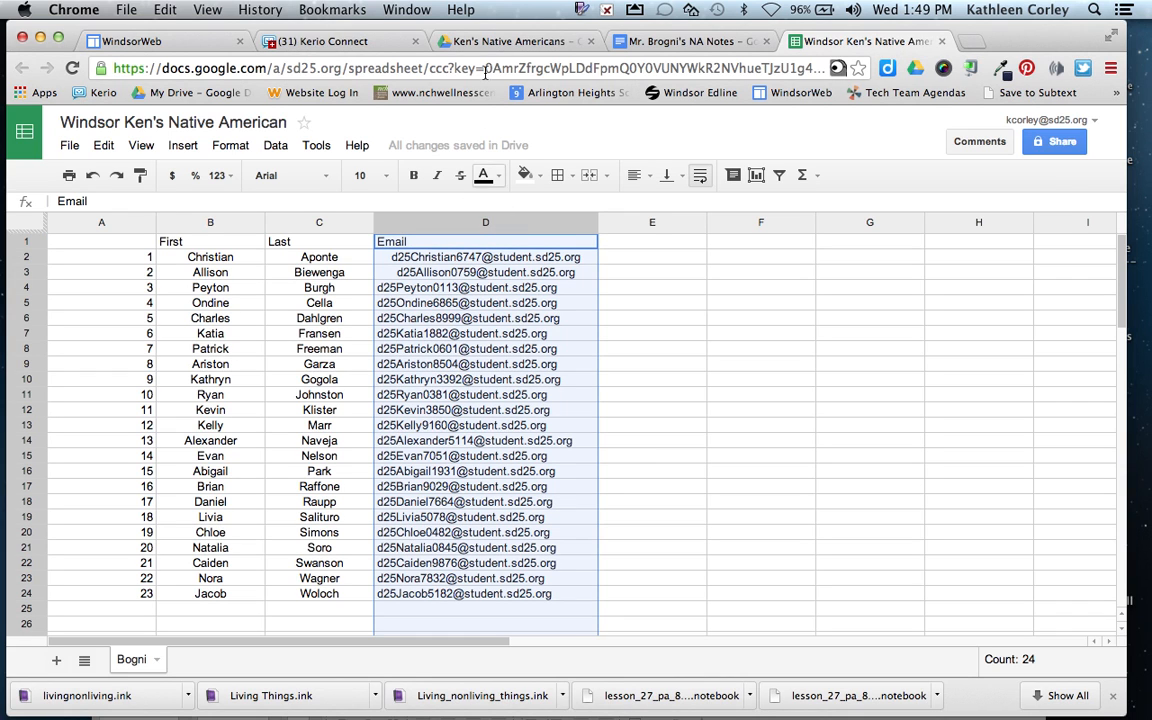
Step: Examine the teacher's NA Notes template in its Native Americans Drive folder and return to the roster spreadsheet
{"action": "left_click", "coordinate": [484, 42]}
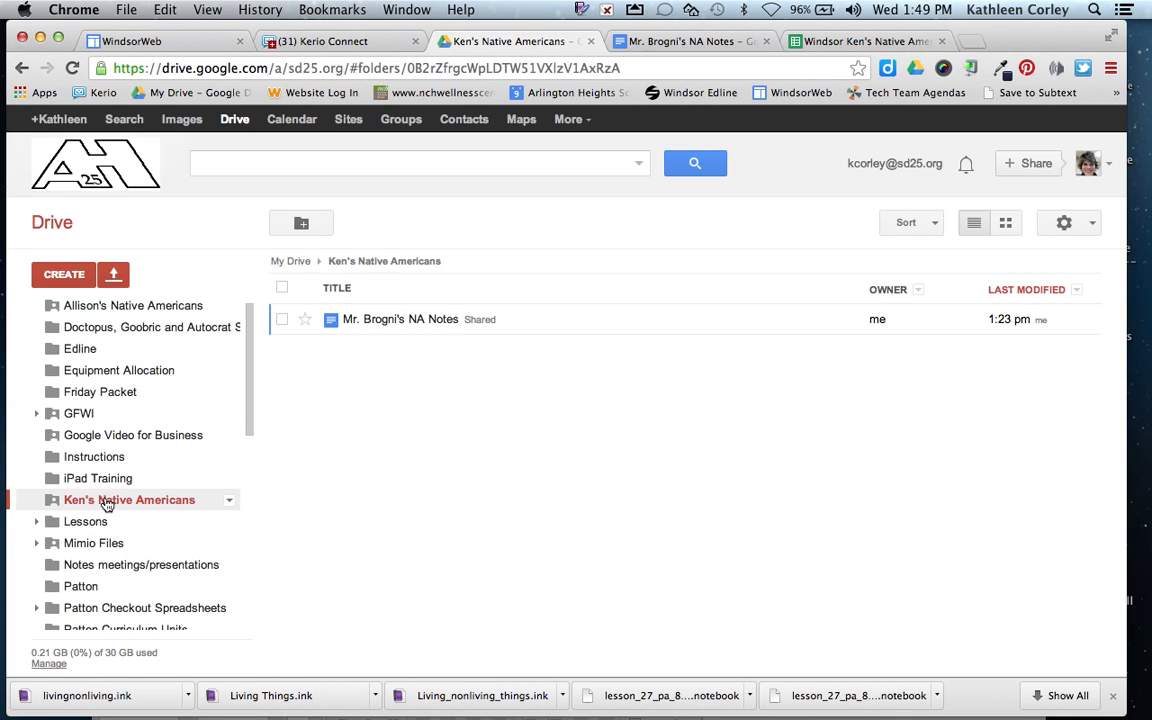
{"action": "left_click", "coordinate": [395, 320]}
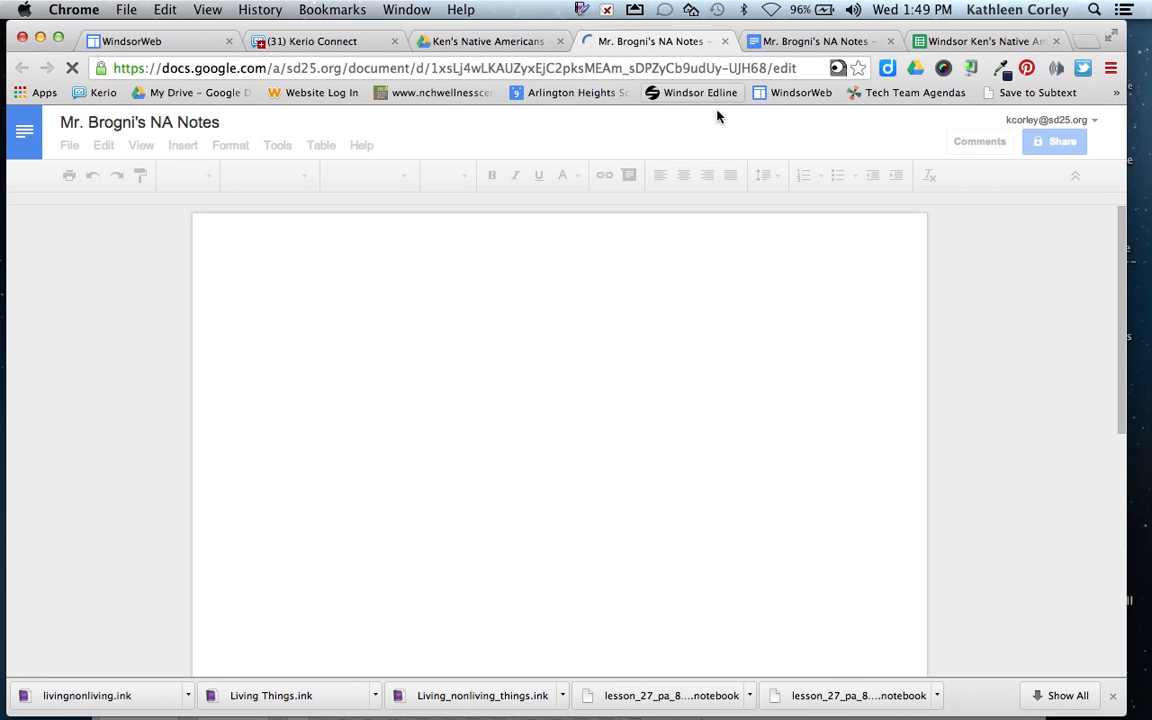
{"action": "left_click", "coordinate": [725, 42]}
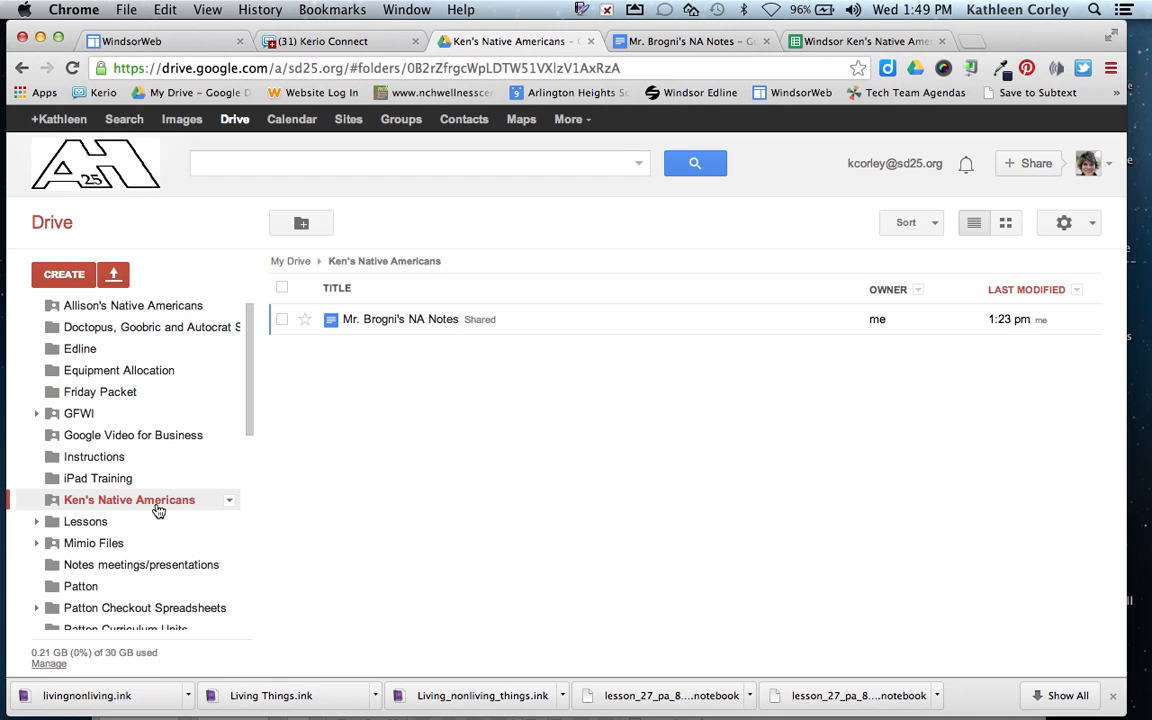
{"action": "left_click", "coordinate": [672, 43]}
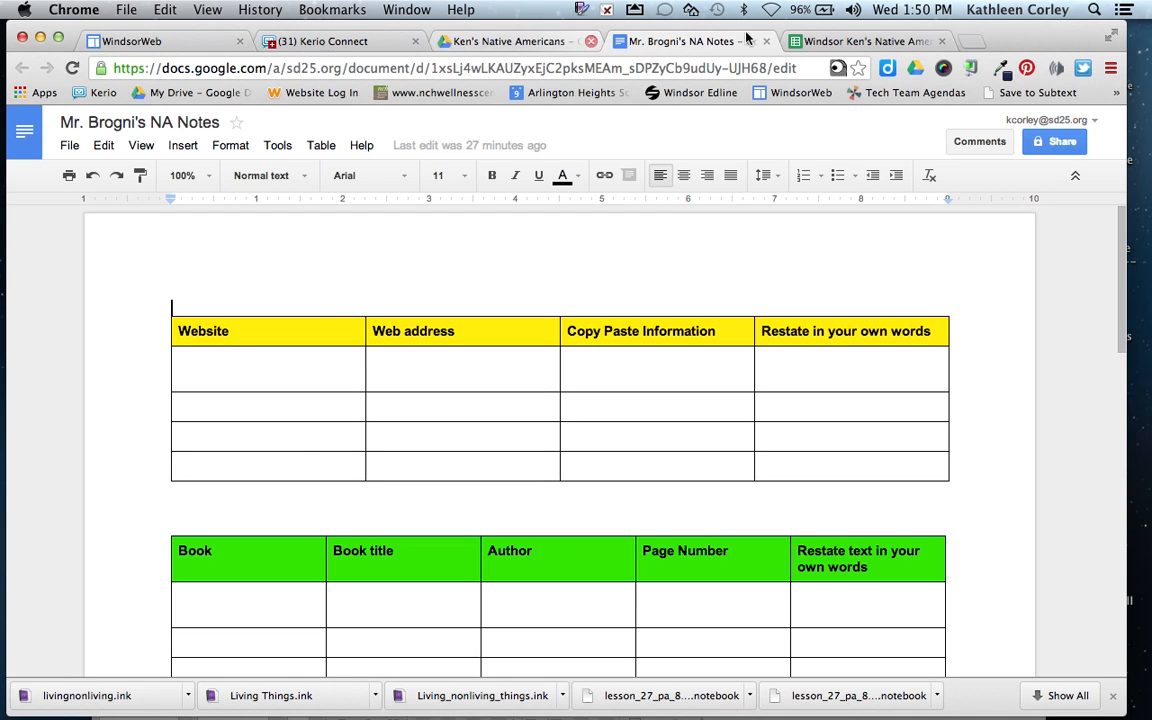
{"action": "left_click", "coordinate": [815, 41]}
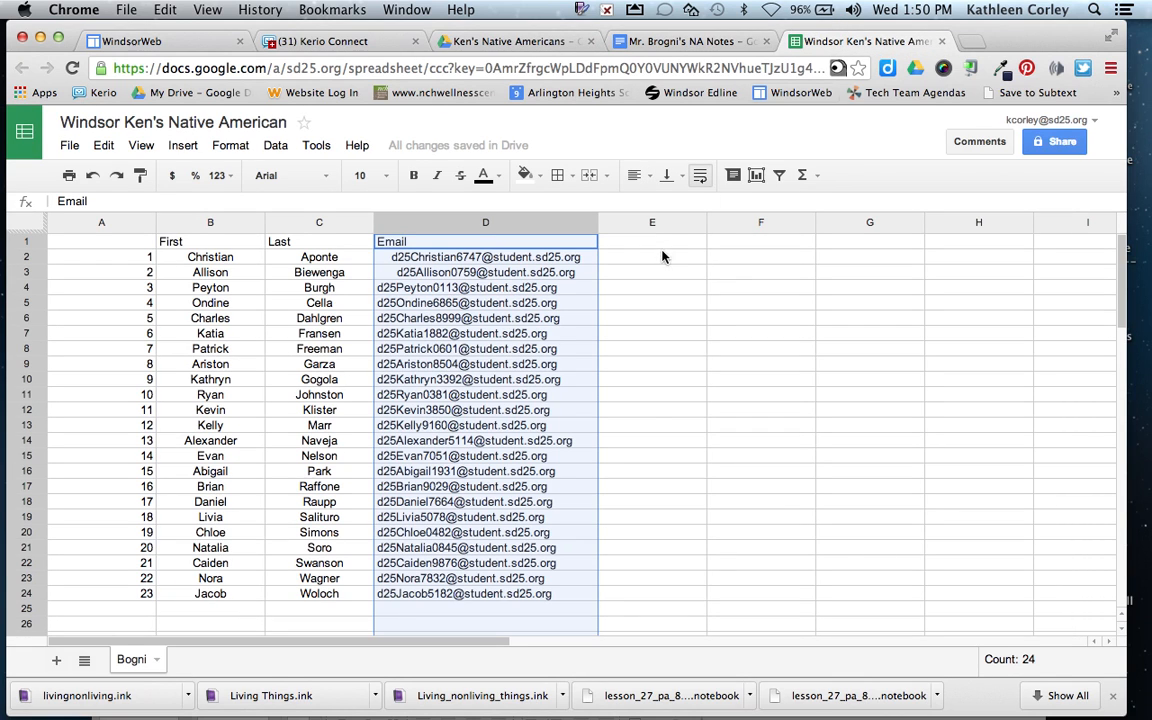
Step: Search the Script Gallery for "doctopus"
{"action": "left_click", "coordinate": [316, 146]}
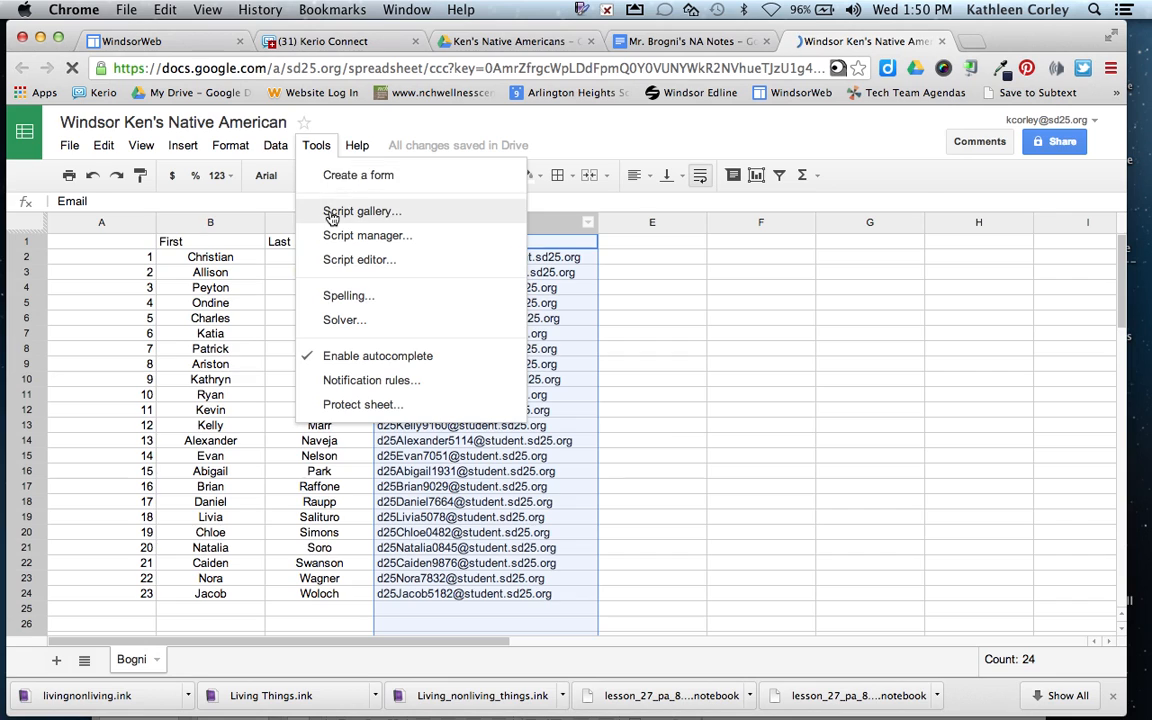
{"action": "left_click", "coordinate": [330, 213]}
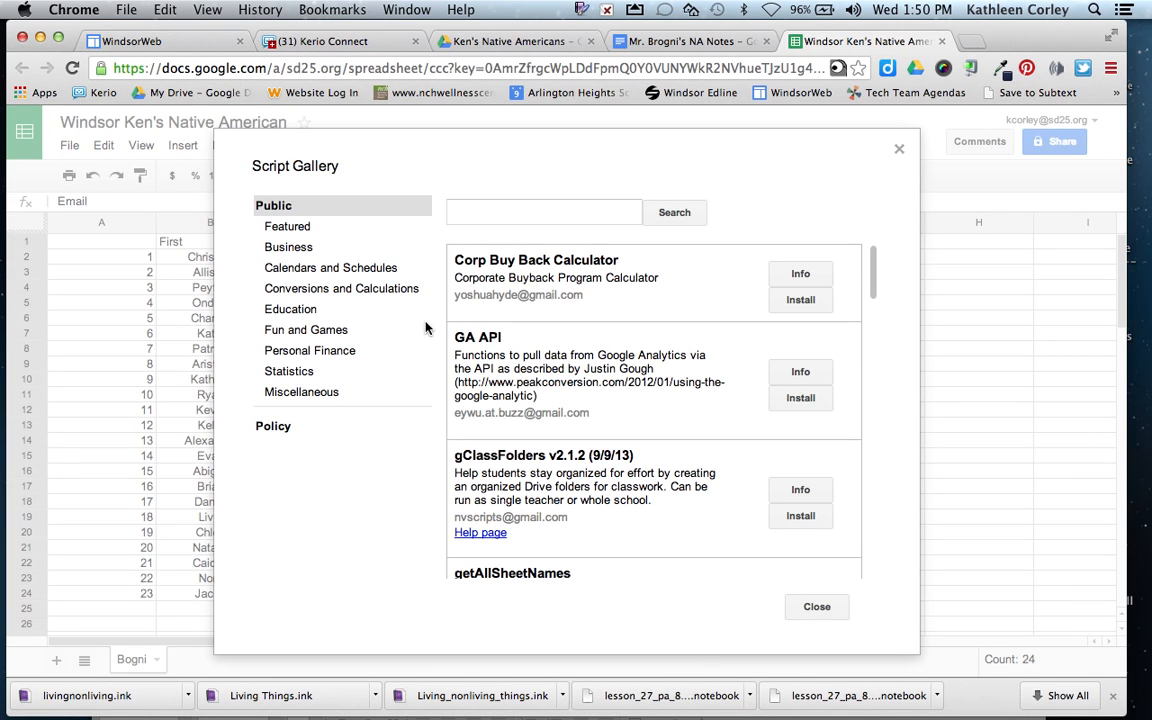
{"action": "left_click", "coordinate": [502, 212]}
{"action": "type", "text": "doc"}
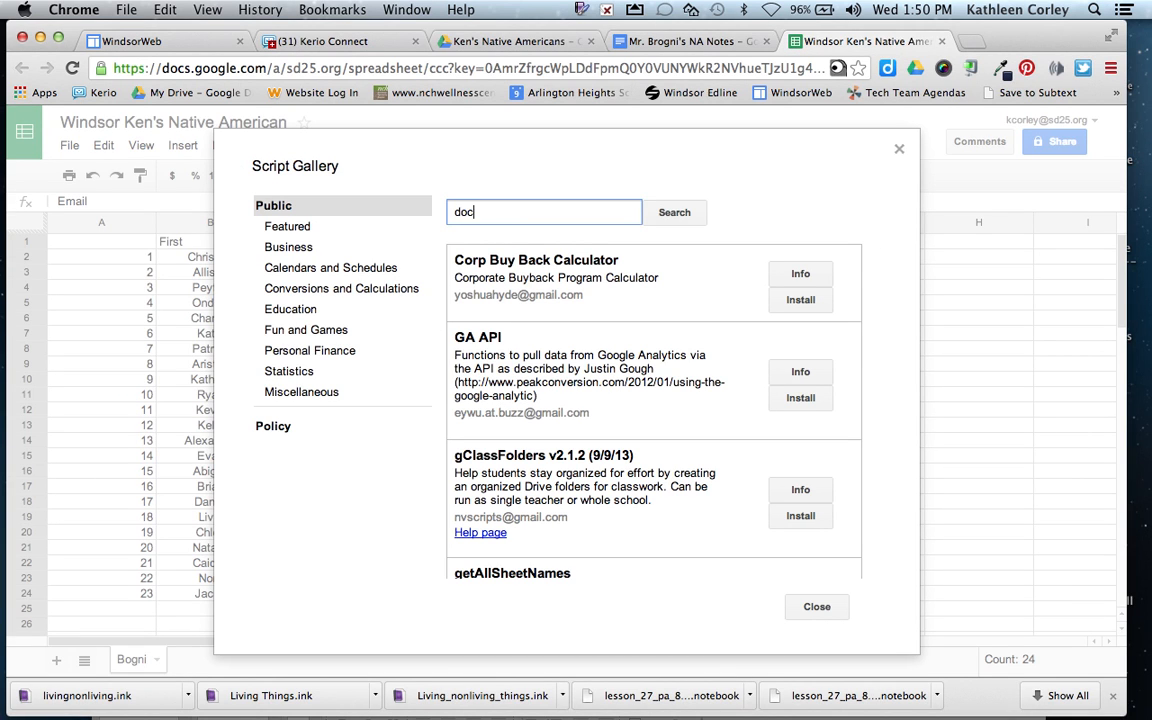
{"action": "type", "text": "topus"}
{"action": "key", "text": "Return"}
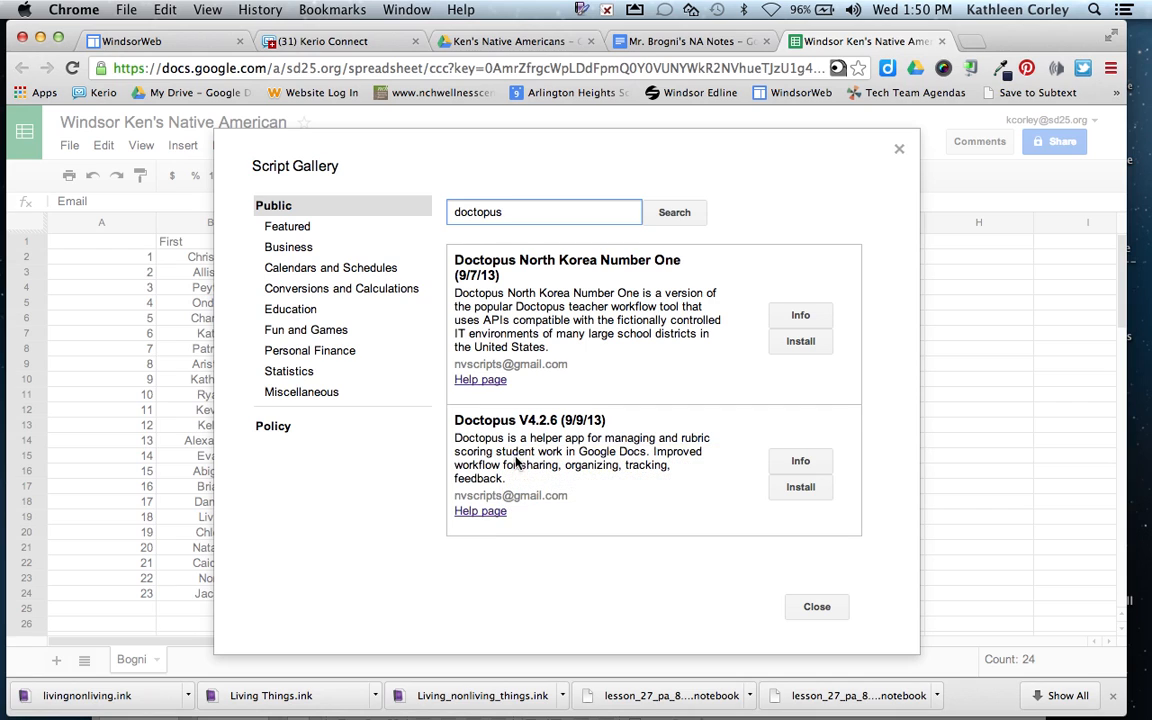
Step: Install the Doctopus V4.2.6 (9/9/13) script, grant it the requested account permissions, and close the gallery
{"action": "left_click", "coordinate": [799, 488]}
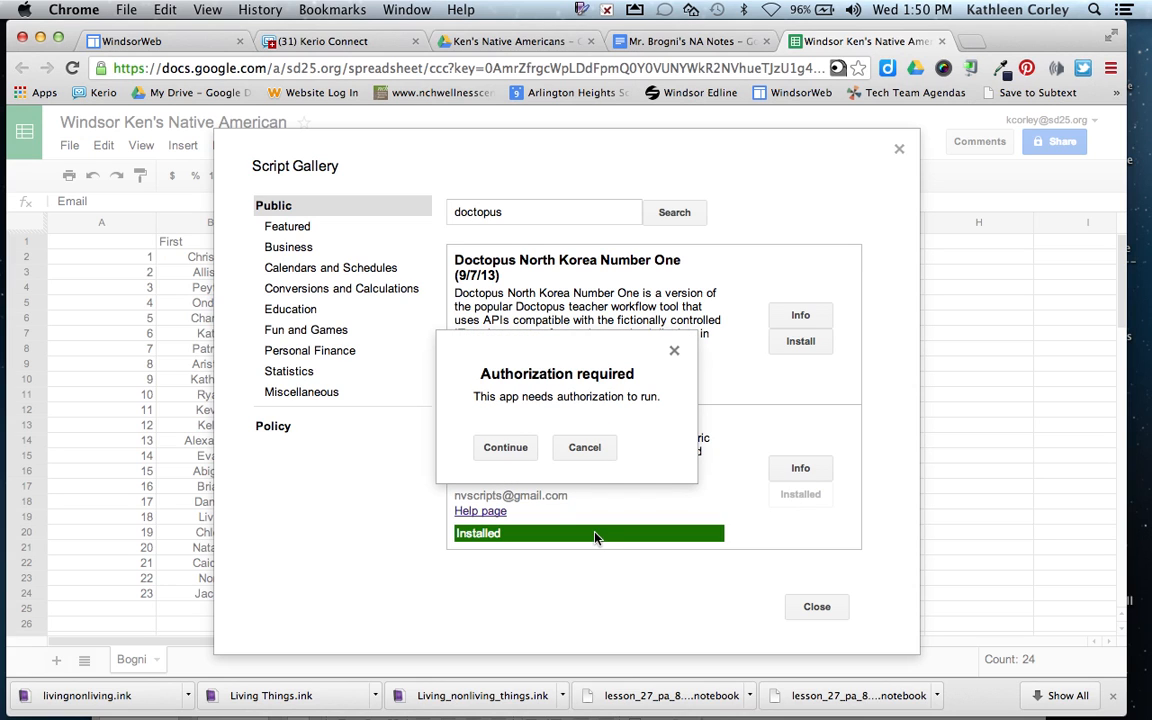
{"action": "left_click", "coordinate": [495, 448]}
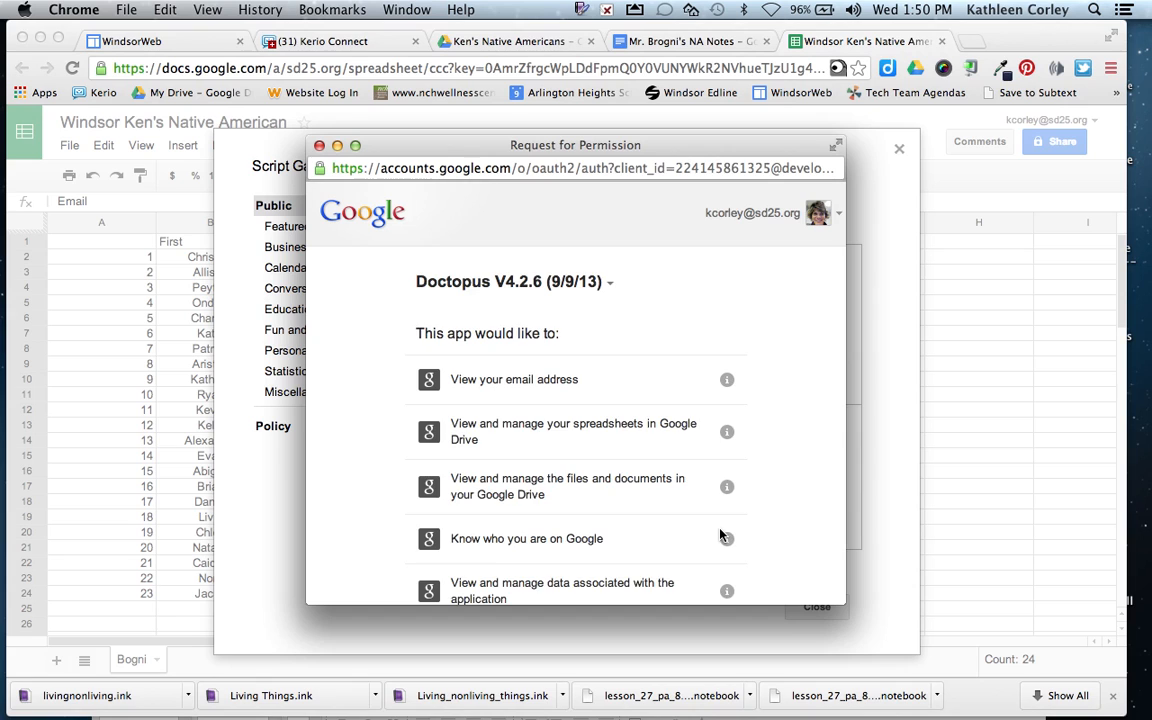
{"action": "scroll", "coordinate": [720, 535], "scroll_direction": "down", "scroll_amount": 5}
{"action": "left_click", "coordinate": [689, 565]}
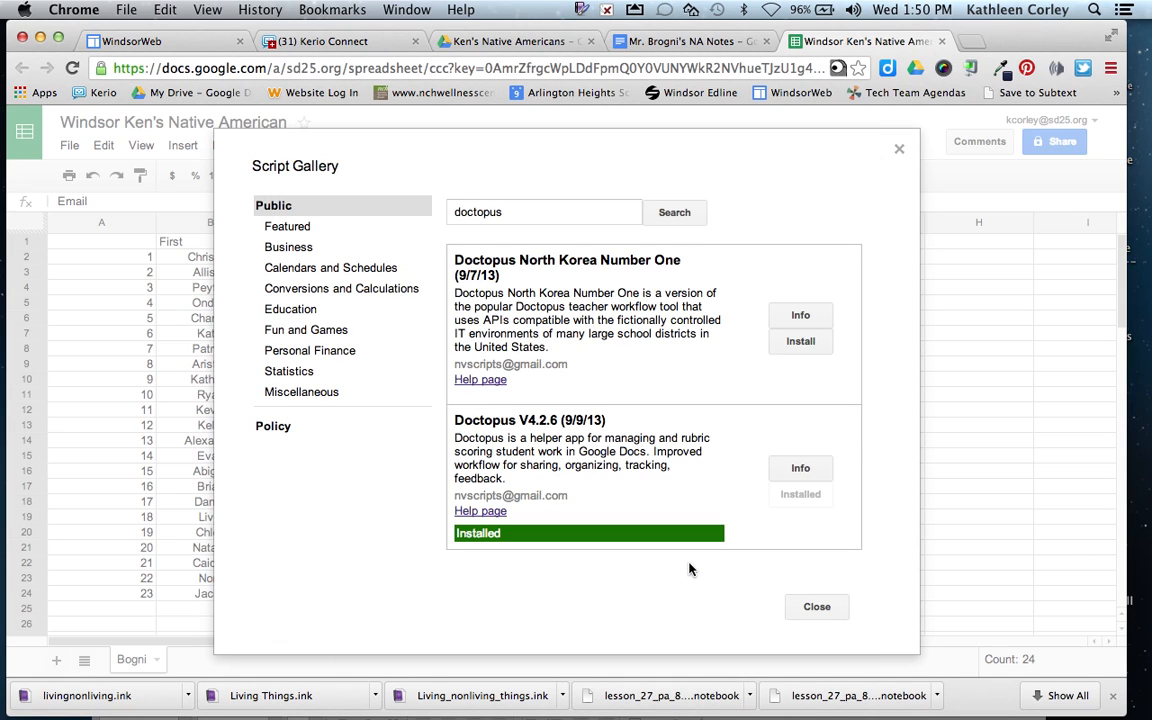
{"action": "left_click", "coordinate": [817, 607]}
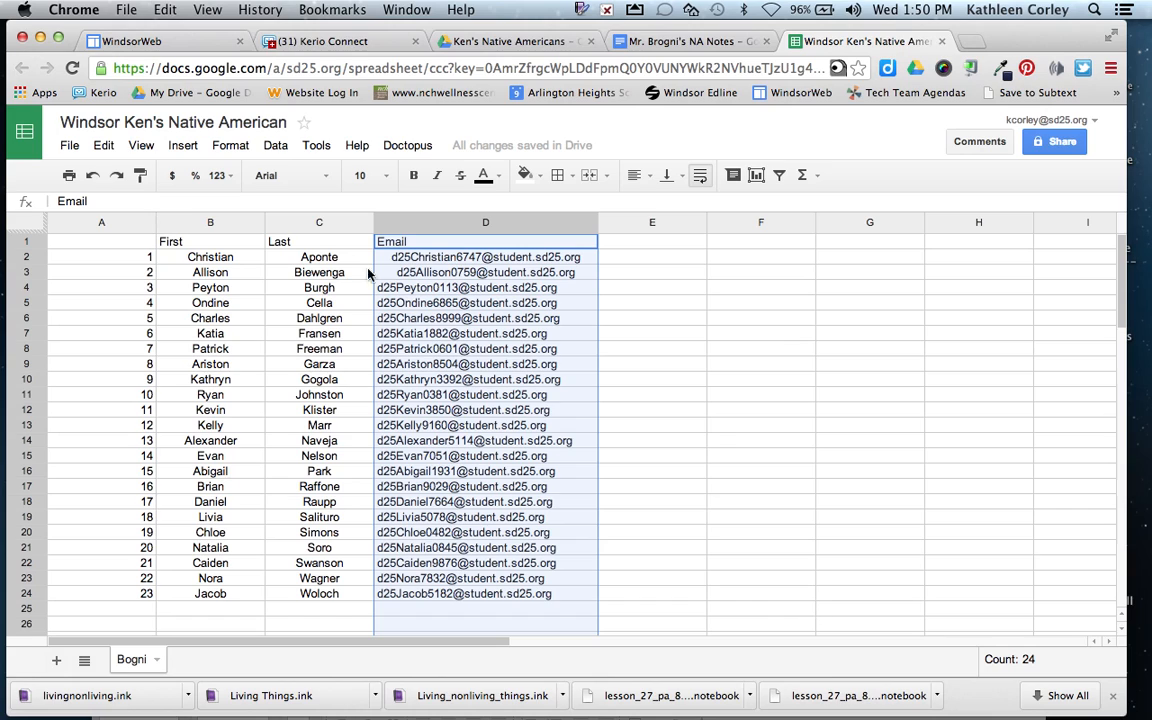
Step: Launch the Doctopus installation and save the sharing basics with the "individual - all the same" Doc sharing arrangement
{"action": "left_click", "coordinate": [415, 150]}
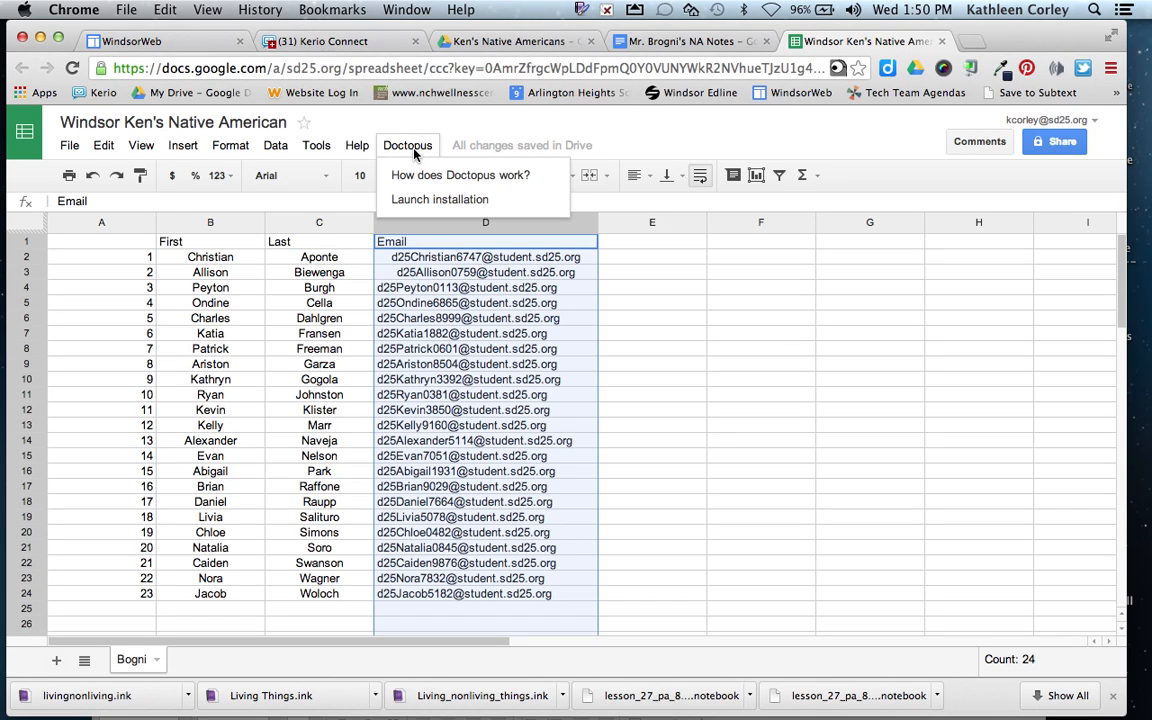
{"action": "left_click", "coordinate": [420, 199]}
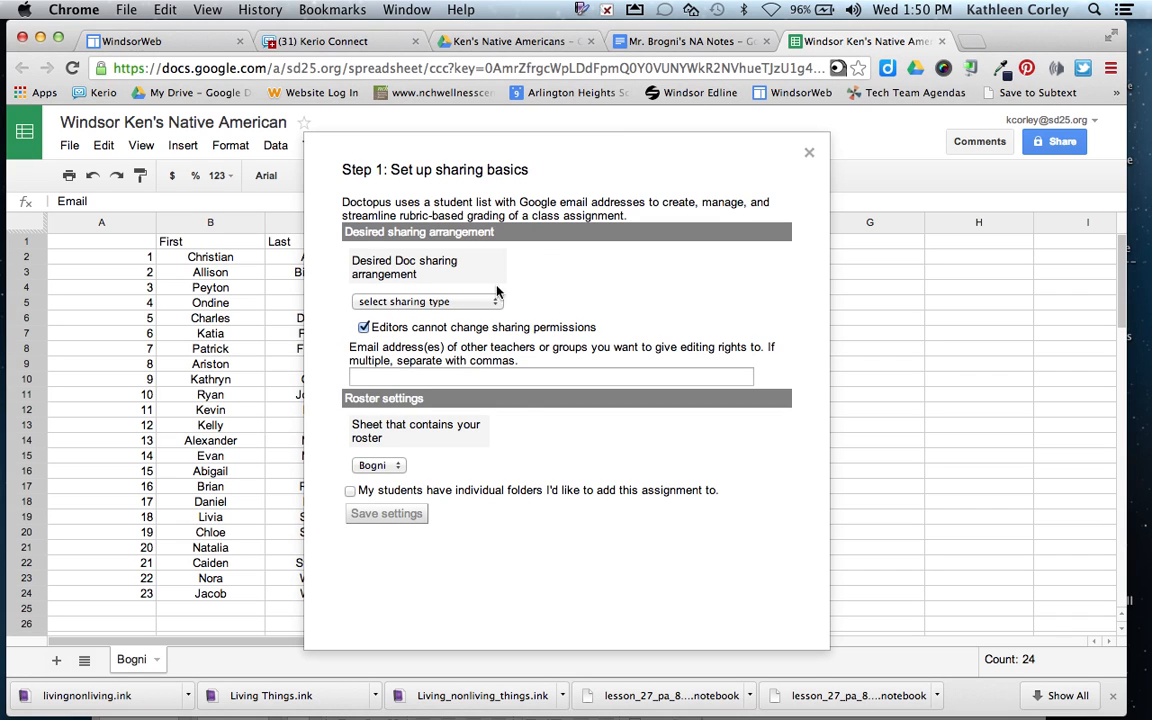
{"action": "left_click", "coordinate": [477, 301]}
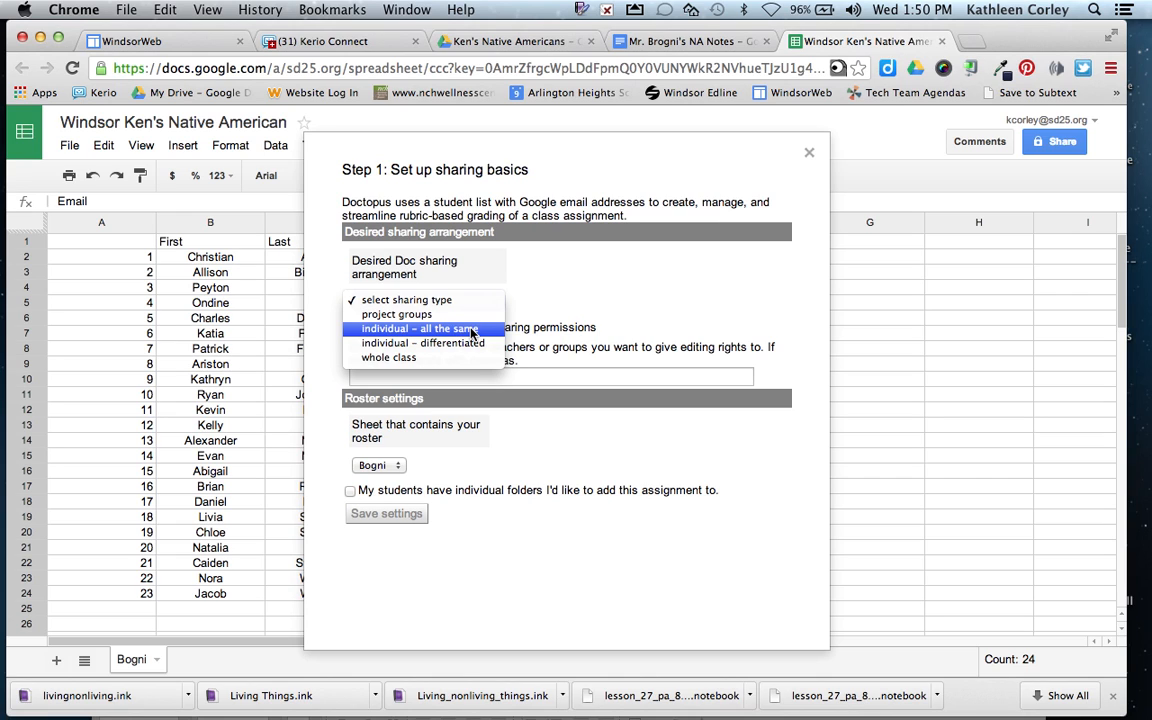
{"action": "left_click", "coordinate": [473, 333]}
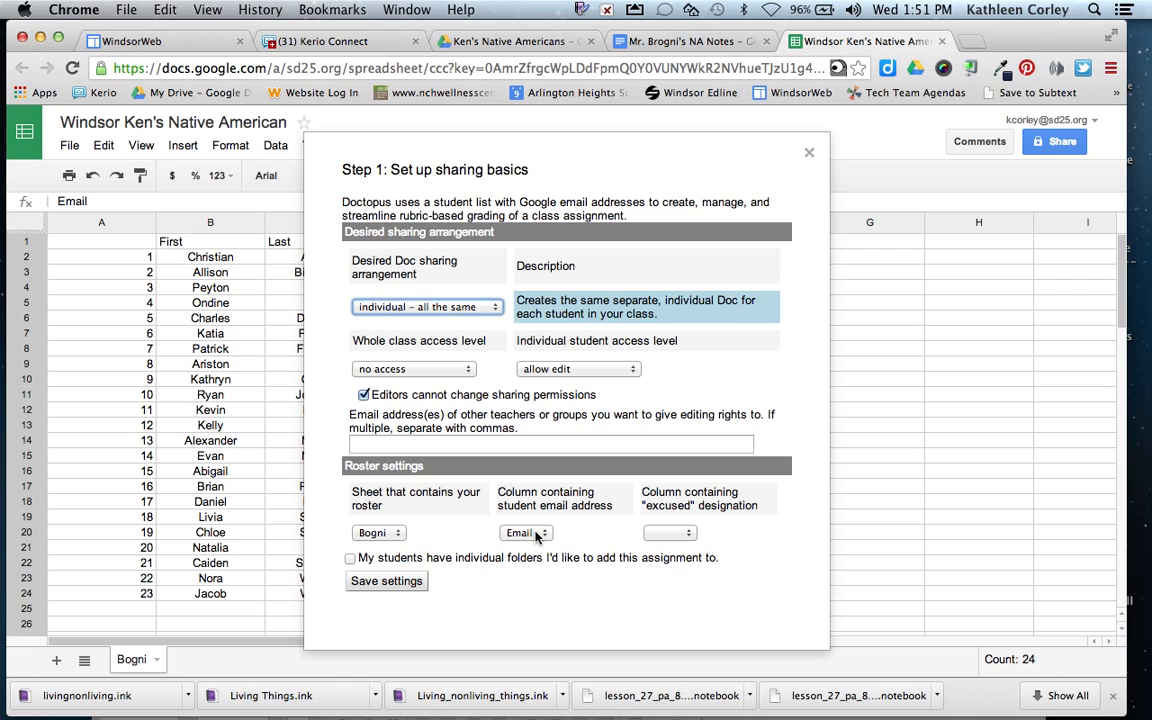
{"action": "left_click", "coordinate": [387, 581]}
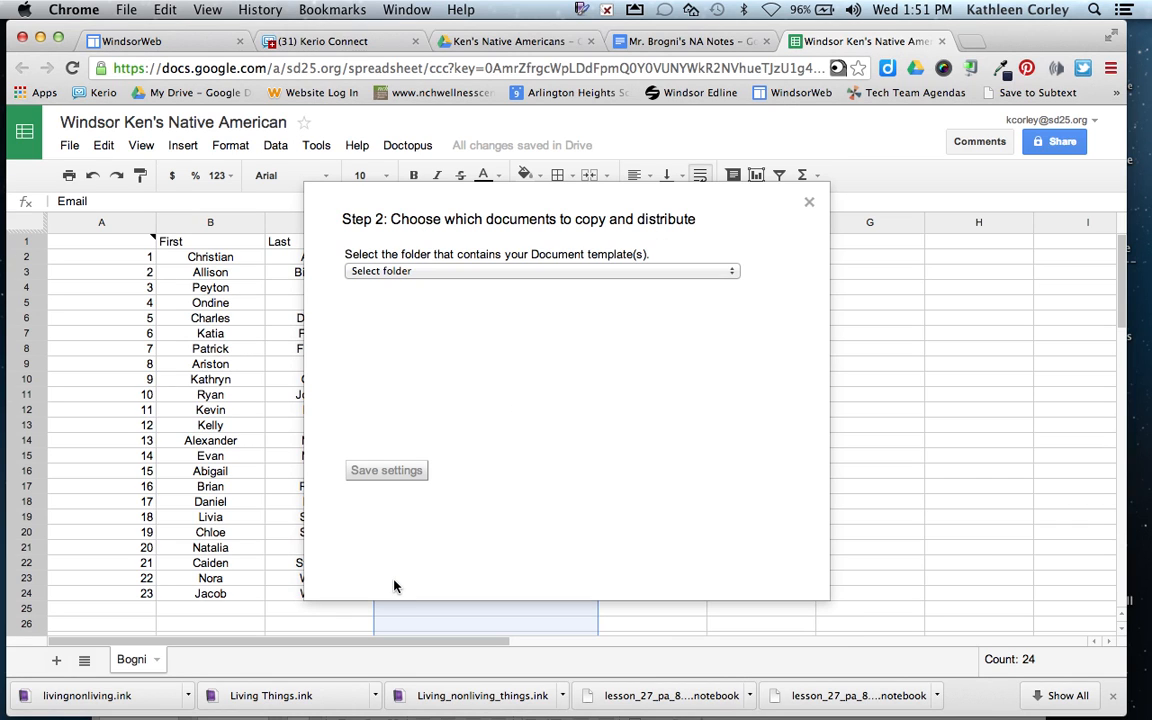
Step: Select the teacher's NA Notes document from its Native Americans folder as the template to copy, and save the settings
{"action": "left_click", "coordinate": [465, 272]}
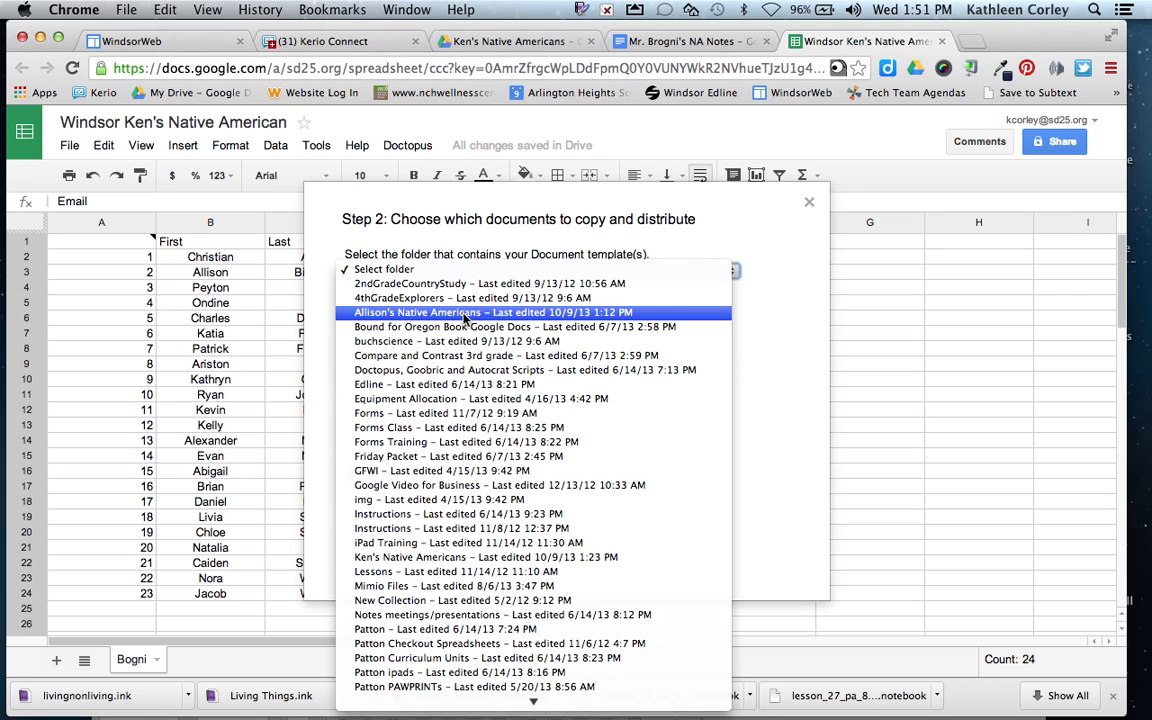
{"action": "left_click", "coordinate": [448, 557]}
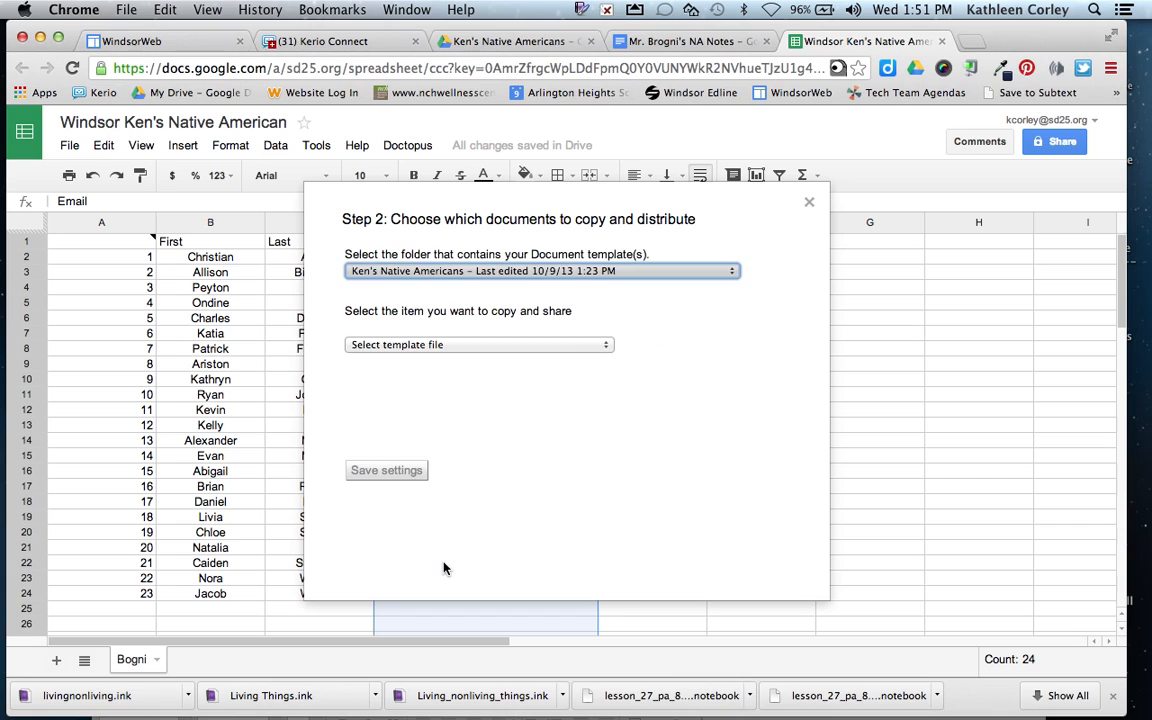
{"action": "left_click", "coordinate": [455, 347]}
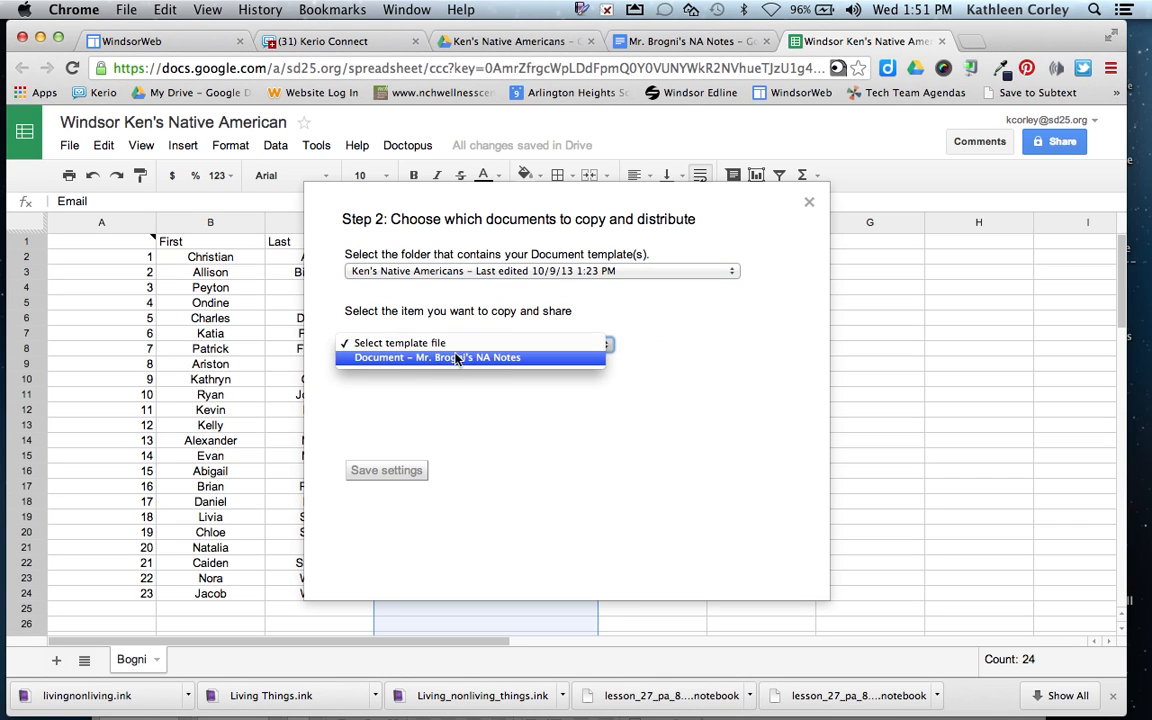
{"action": "left_click", "coordinate": [458, 359]}
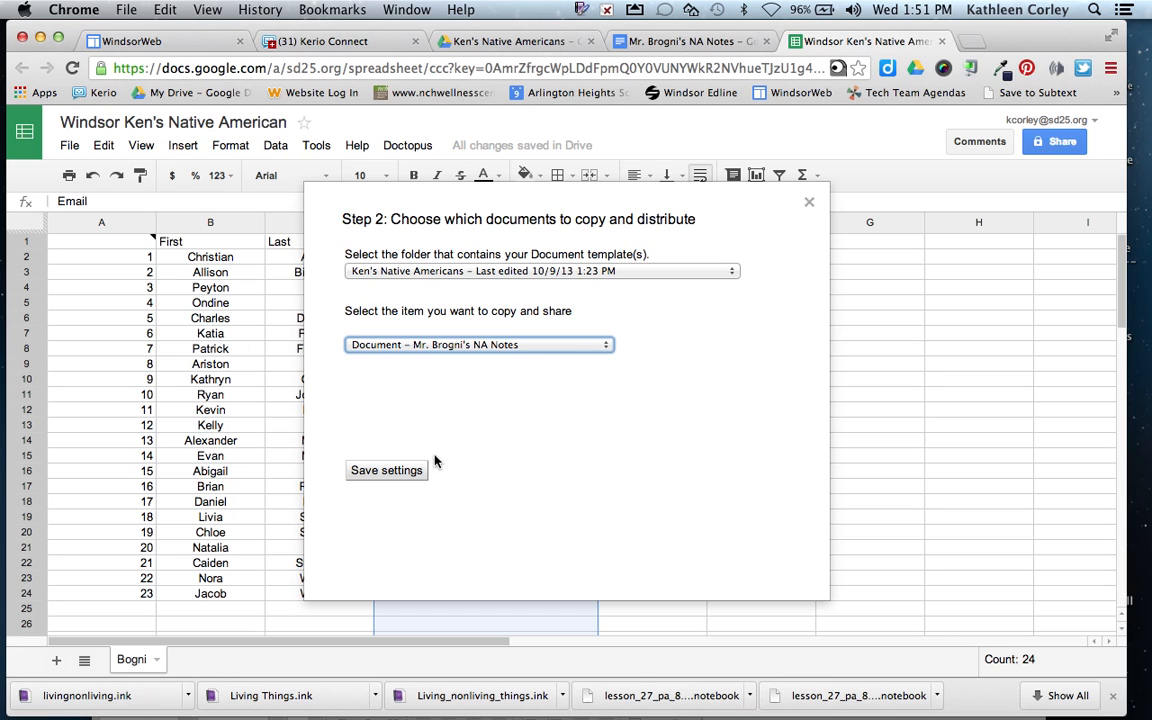
{"action": "left_click", "coordinate": [415, 477]}
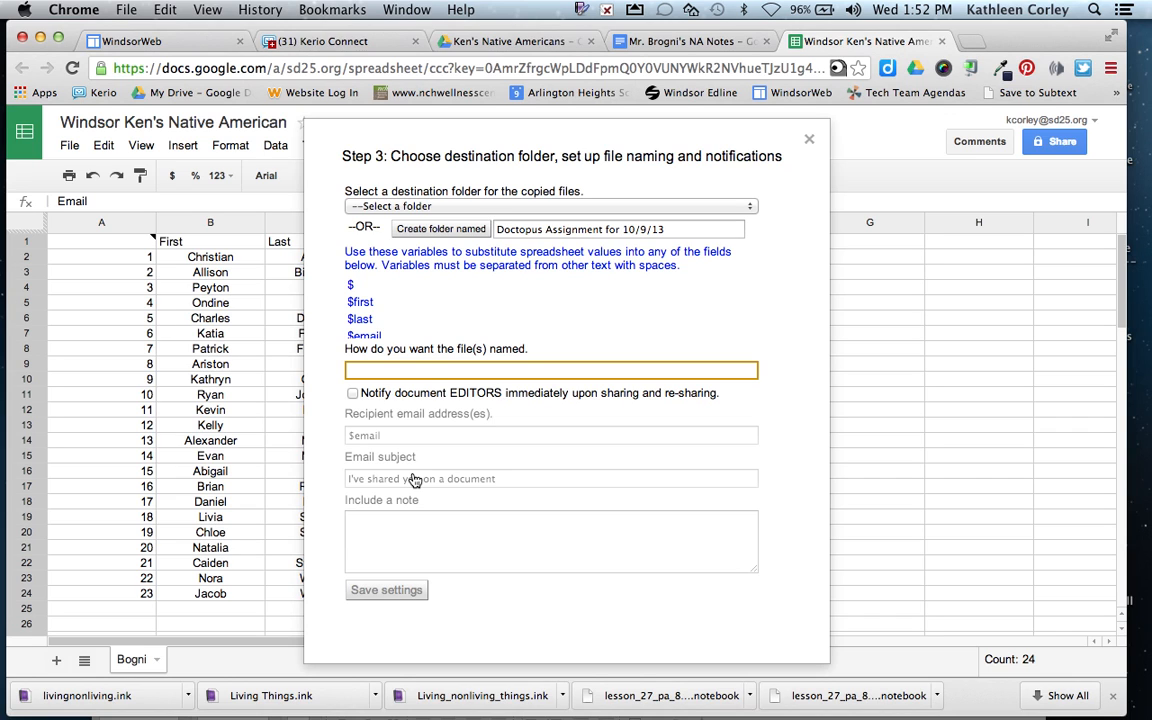
Step: Run the copy and share into the template's own Native Americans folder, naming the copied files "Your Name Native American"
{"action": "left_click", "coordinate": [388, 206]}
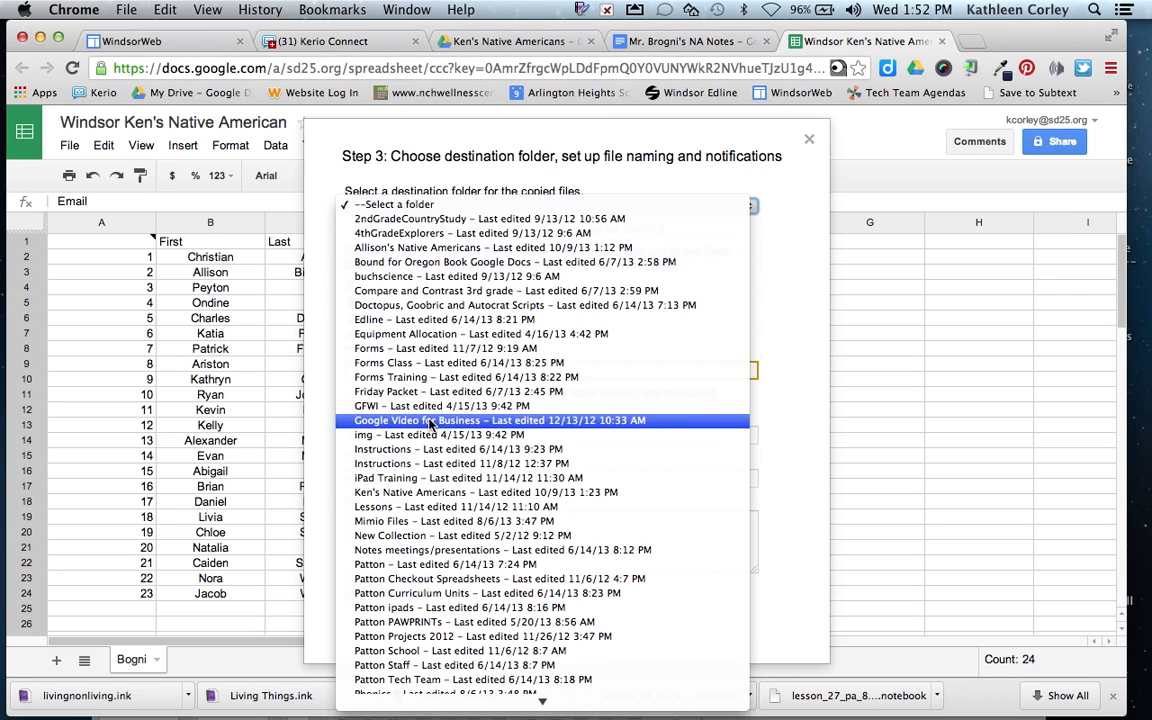
{"action": "left_click", "coordinate": [430, 491]}
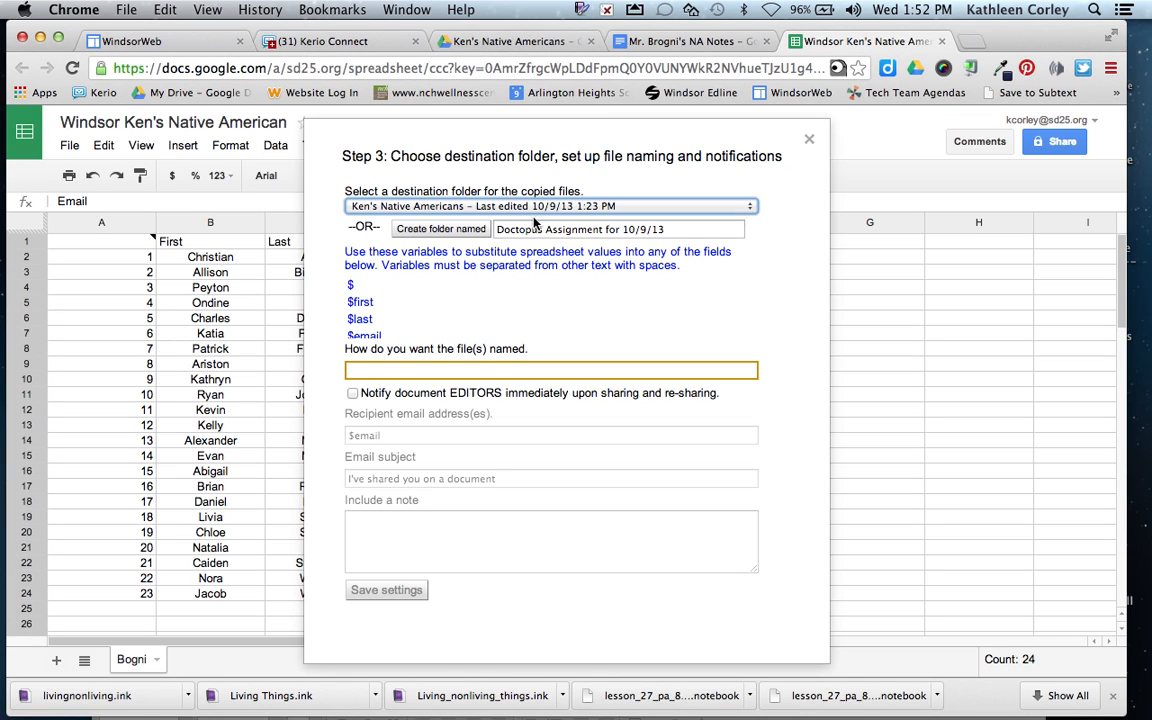
{"action": "left_click", "coordinate": [427, 370]}
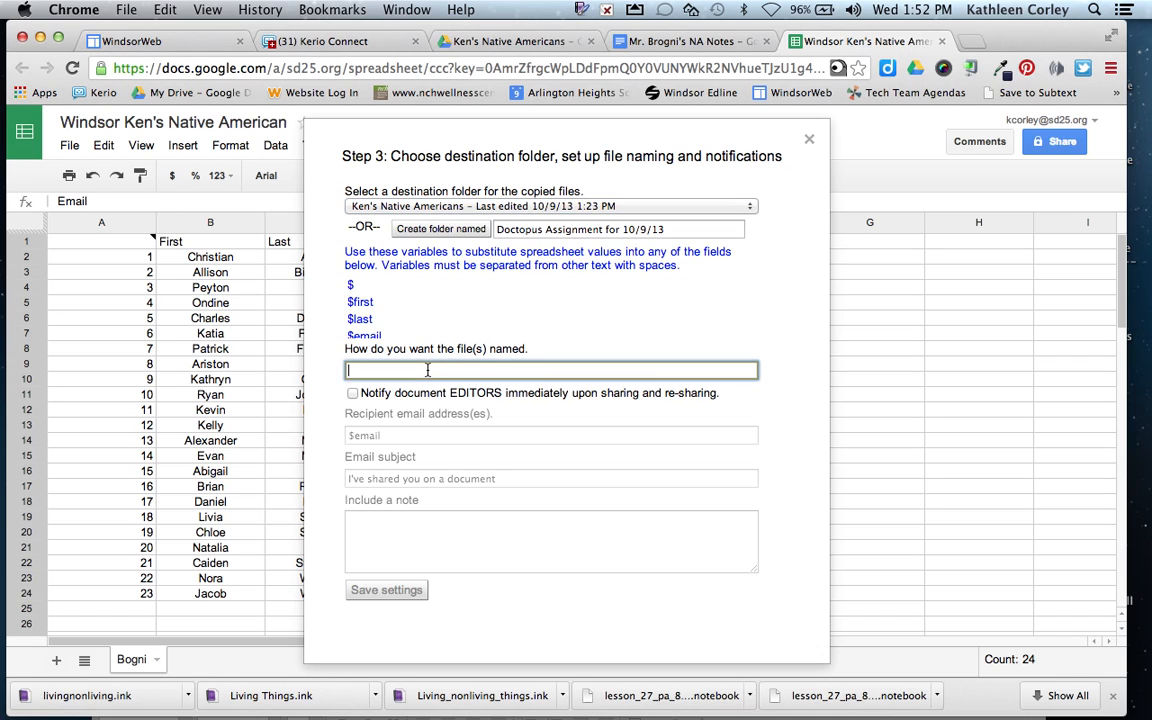
{"action": "type", "text": "Your Name "}
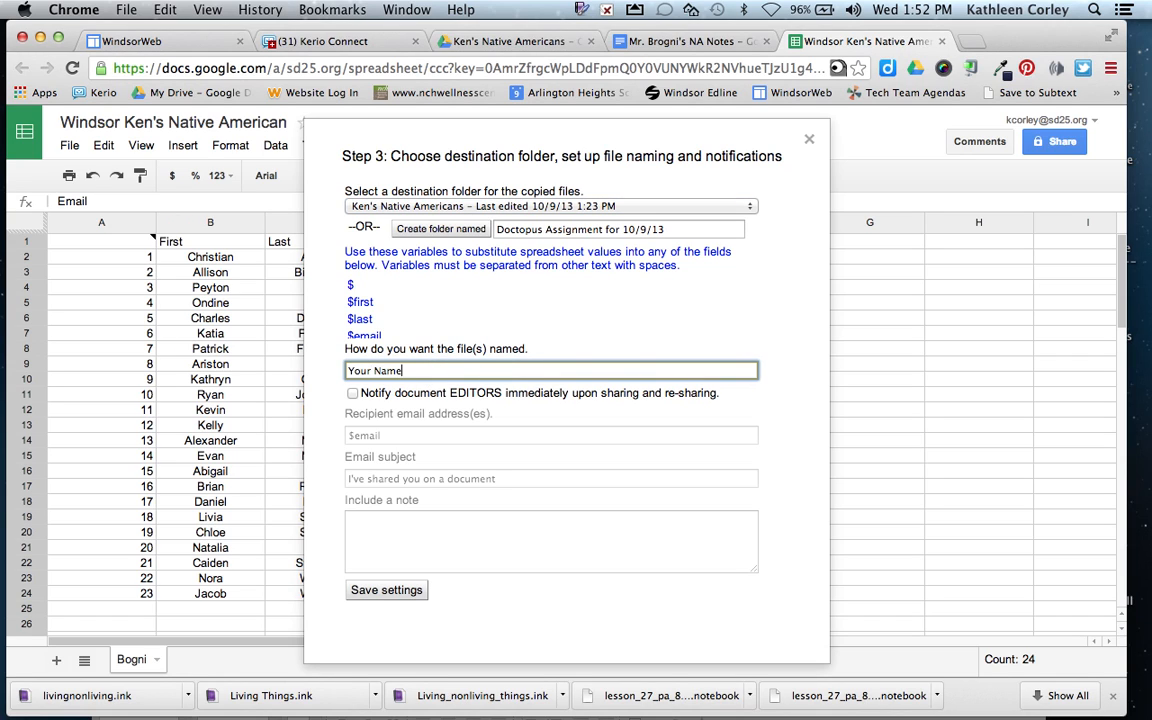
{"action": "type", "text": "Native American"}
{"action": "scroll", "coordinate": [436, 315], "scroll_direction": "down", "scroll_amount": 1}
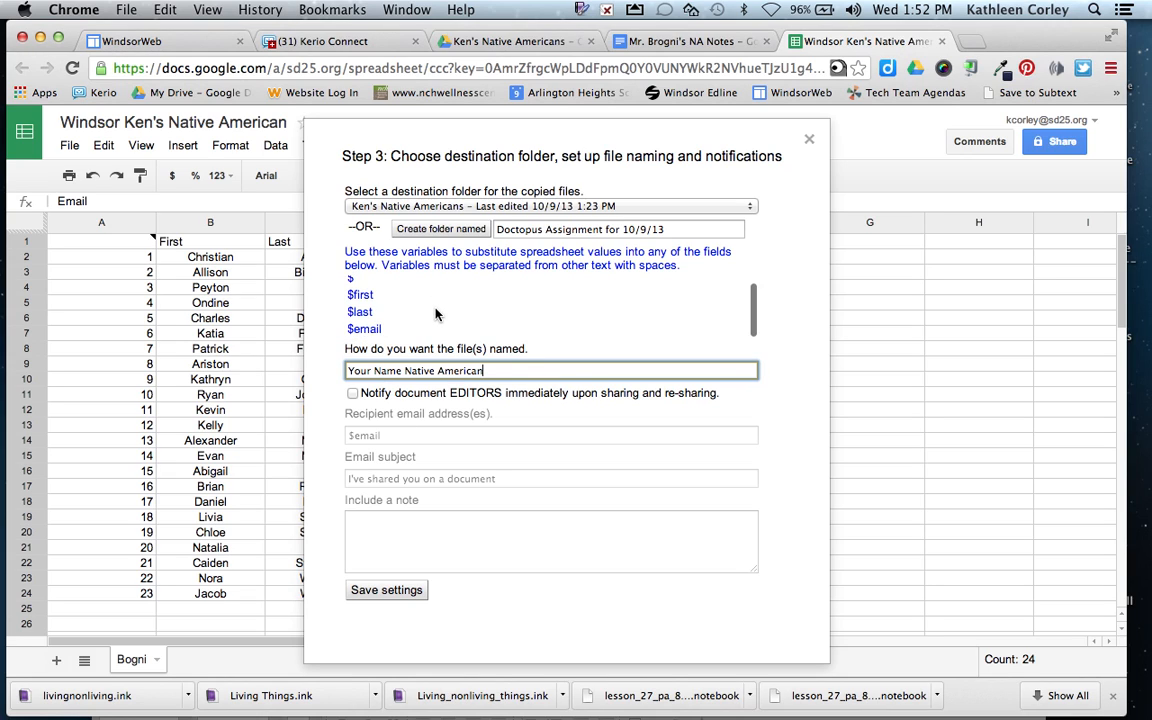
{"action": "left_click", "coordinate": [386, 590]}
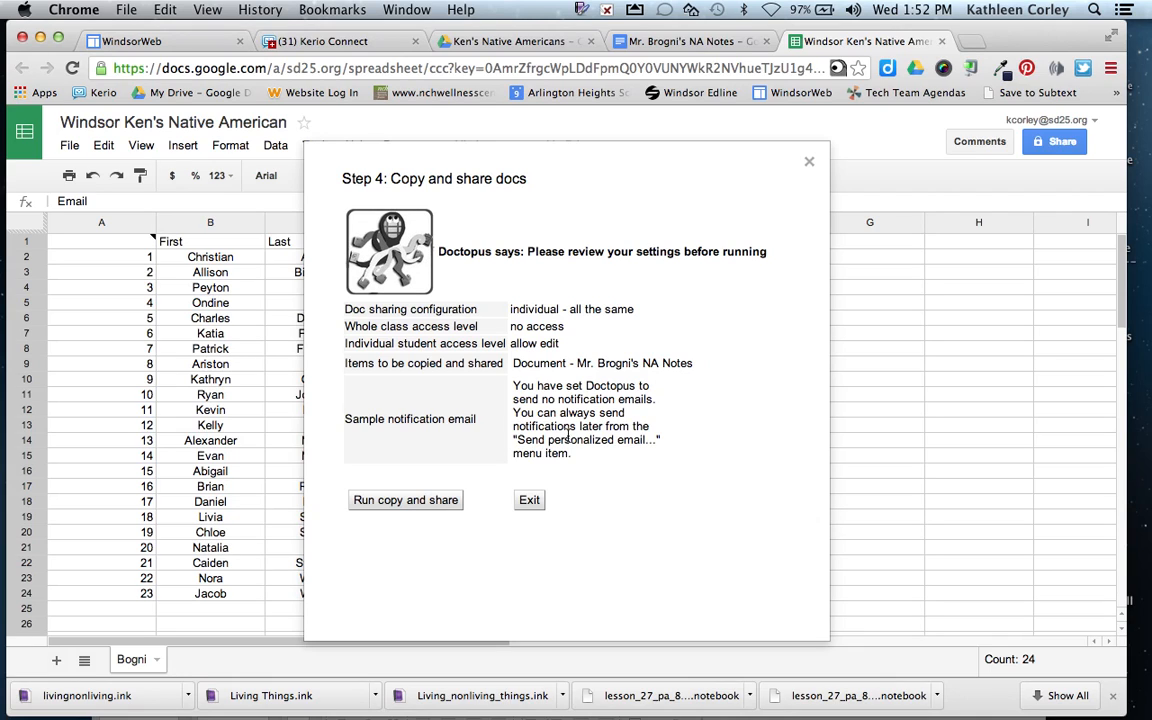
{"action": "left_click", "coordinate": [446, 506]}
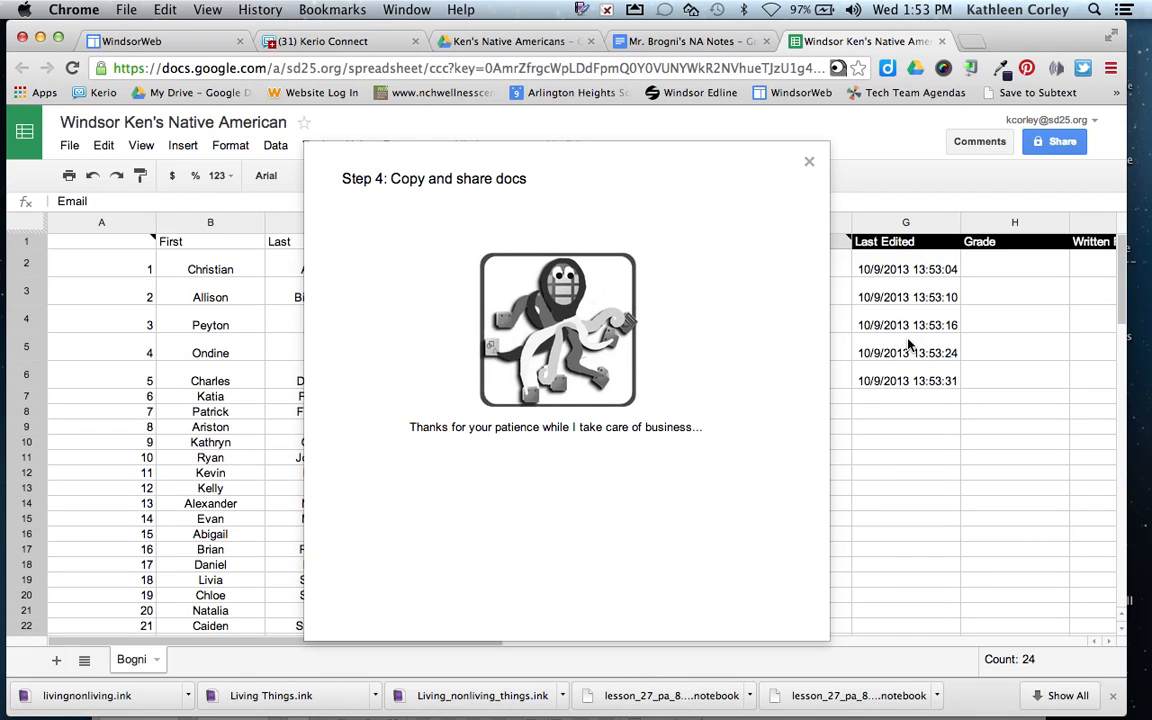
Step: Follow the copy and share run down the roster to the last student, and dismiss the completion message
{"action": "scroll", "coordinate": [908, 345], "scroll_direction": "down", "scroll_amount": 5}
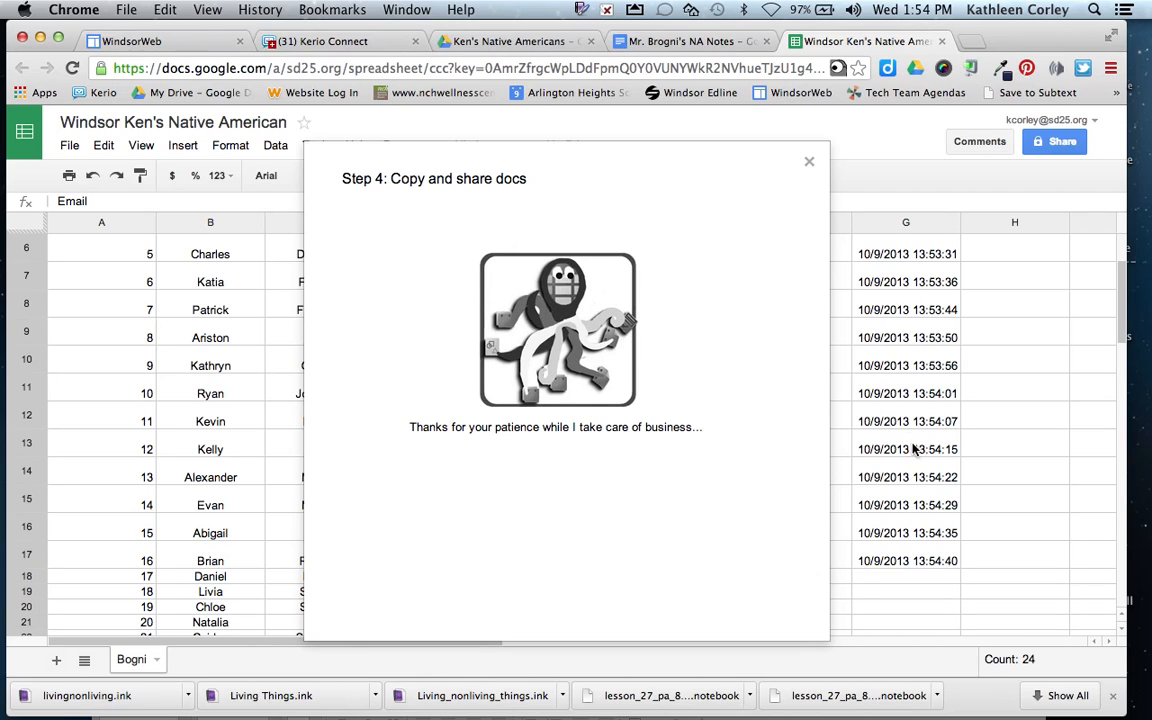
{"action": "scroll", "coordinate": [944, 522], "scroll_direction": "down", "scroll_amount": 3}
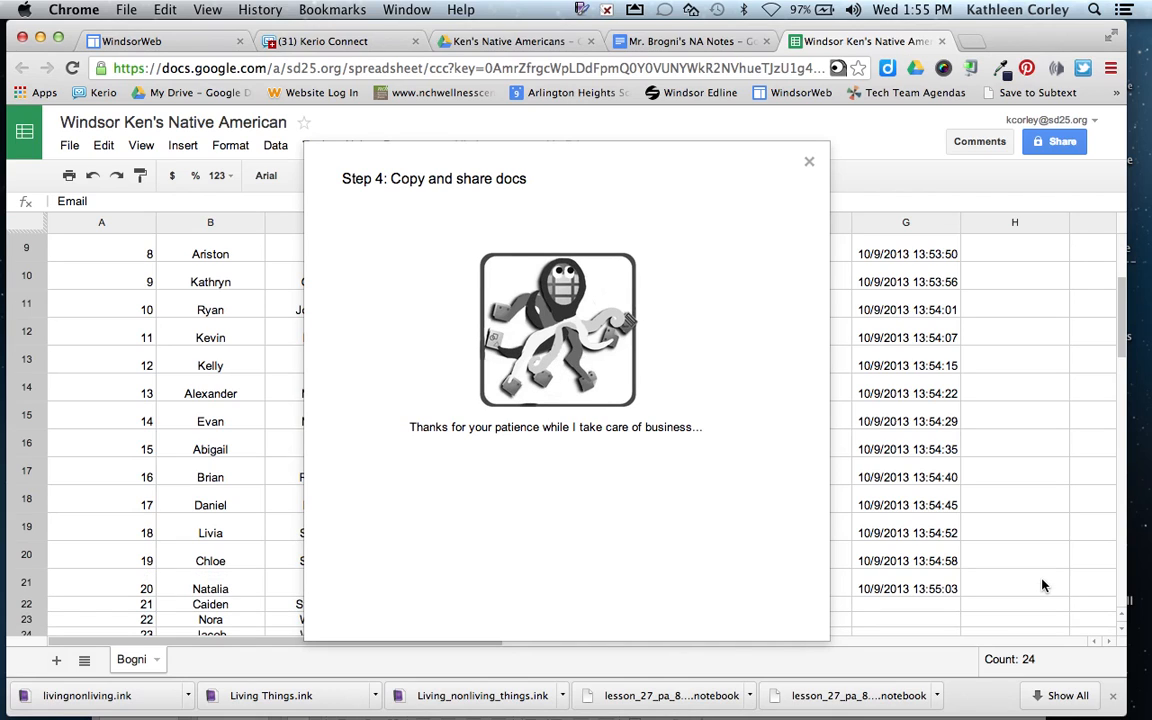
{"action": "scroll", "coordinate": [1042, 586], "scroll_direction": "down", "scroll_amount": 5}
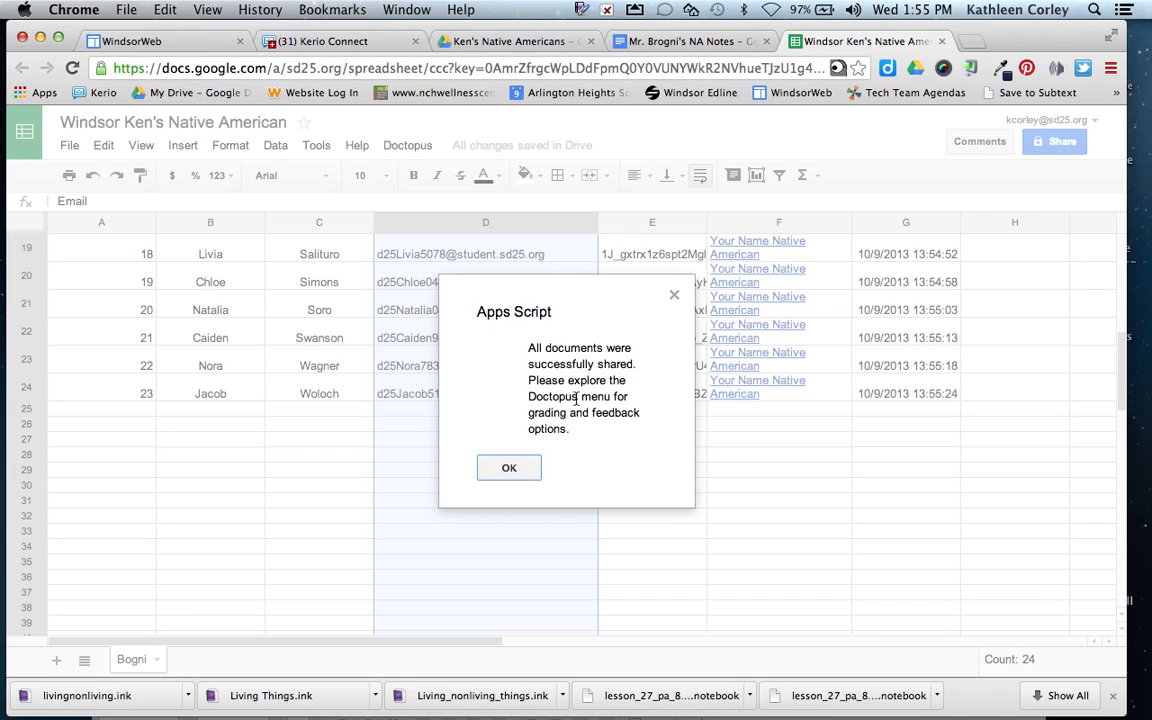
{"action": "left_click", "coordinate": [520, 467]}
Step: Open the first student's copied document from its link in row 2, and return to the roster to review the document links
{"action": "scroll", "coordinate": [604, 426], "scroll_direction": "up", "scroll_amount": 6}
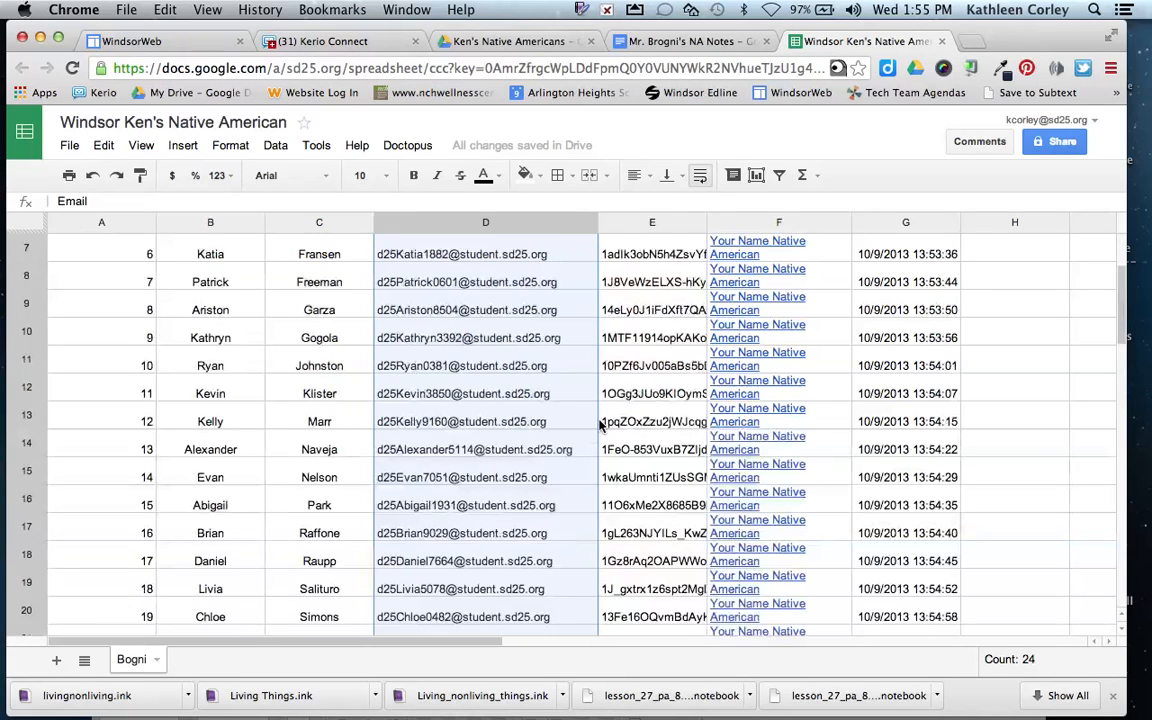
{"action": "scroll", "coordinate": [612, 527], "scroll_direction": "up", "scroll_amount": 1}
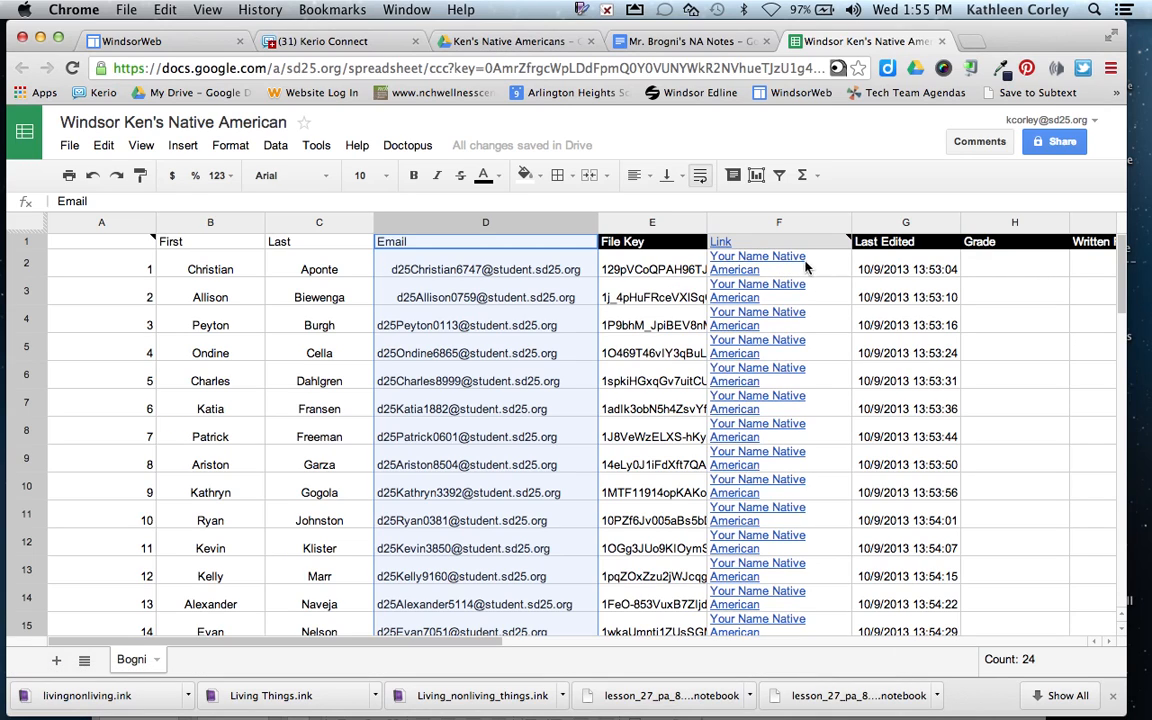
{"action": "left_click", "coordinate": [729, 259]}
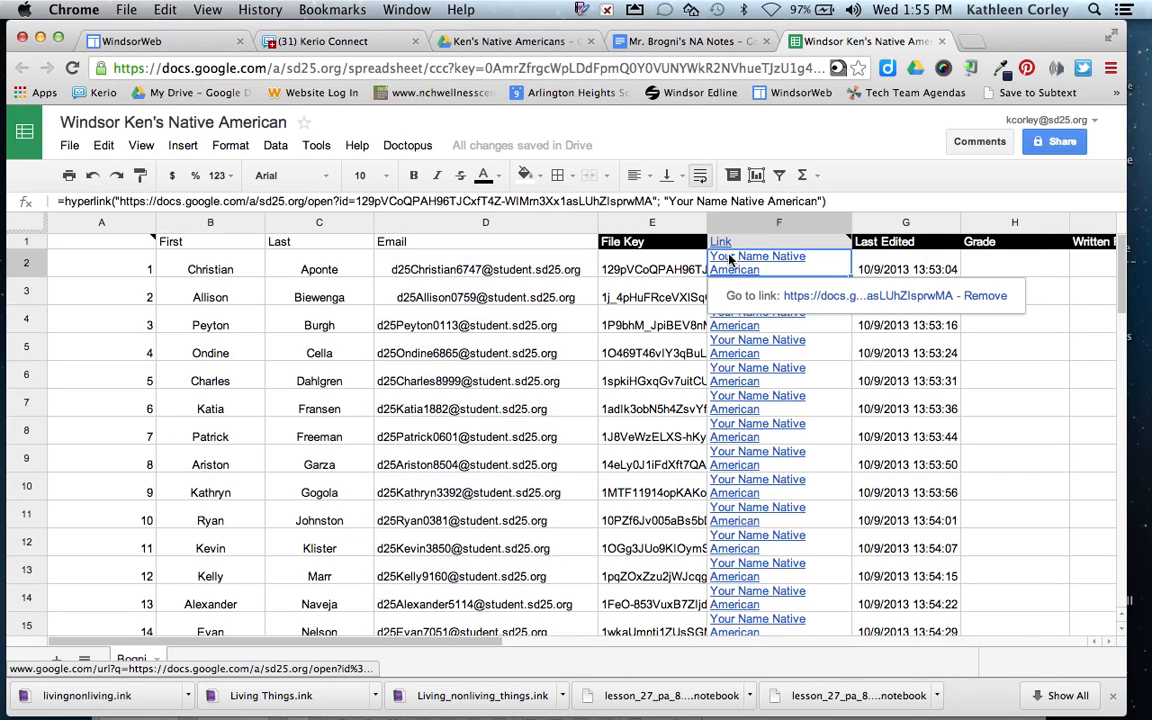
{"action": "left_click", "coordinate": [841, 297]}
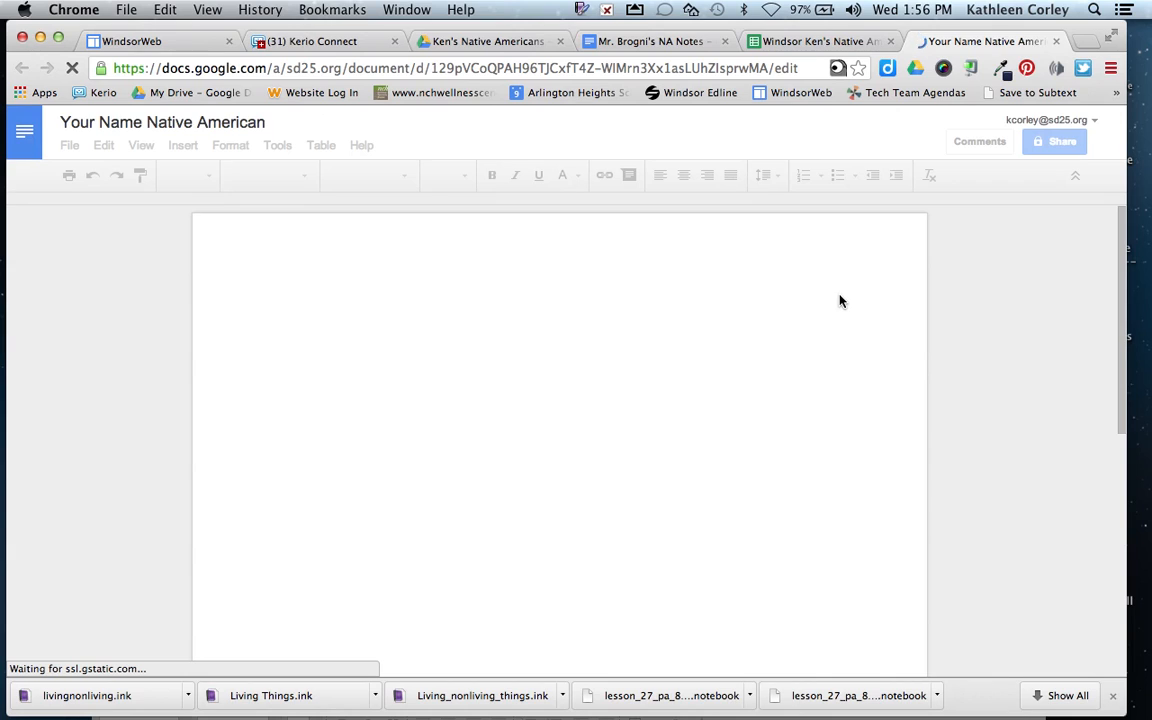
{"action": "left_click", "coordinate": [1055, 42]}
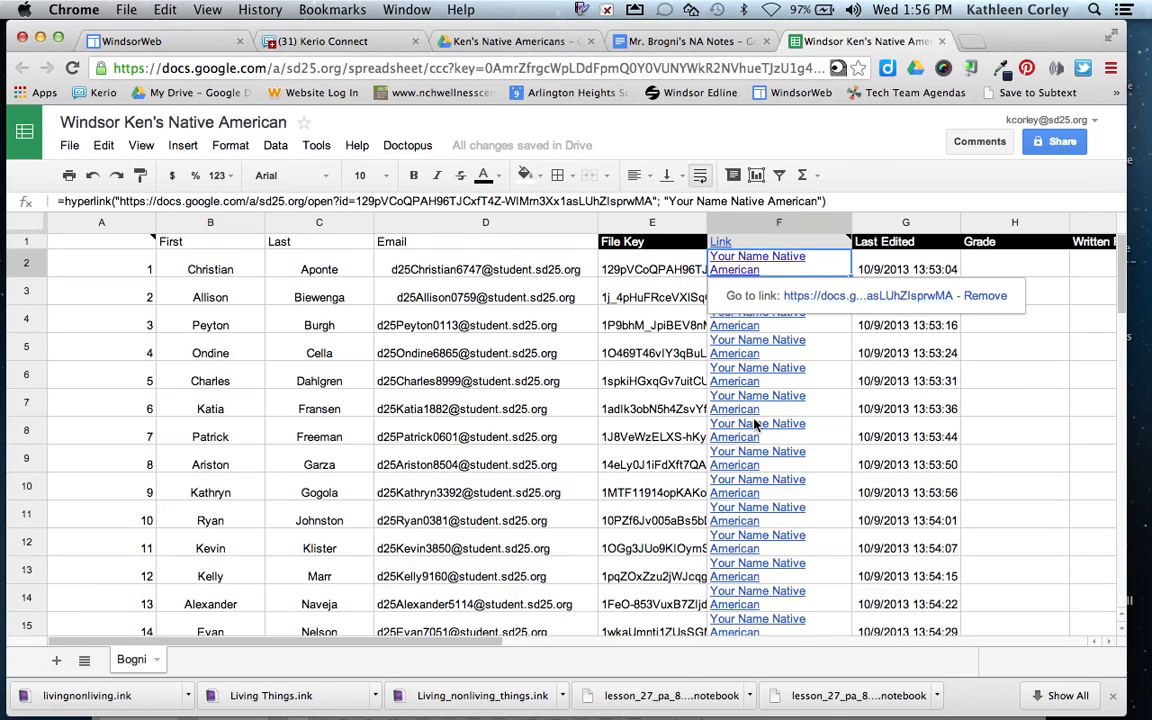
{"action": "scroll", "coordinate": [757, 411], "scroll_direction": "down", "scroll_amount": 5}
{"action": "scroll", "coordinate": [756, 424], "scroll_direction": "up", "scroll_amount": 5}
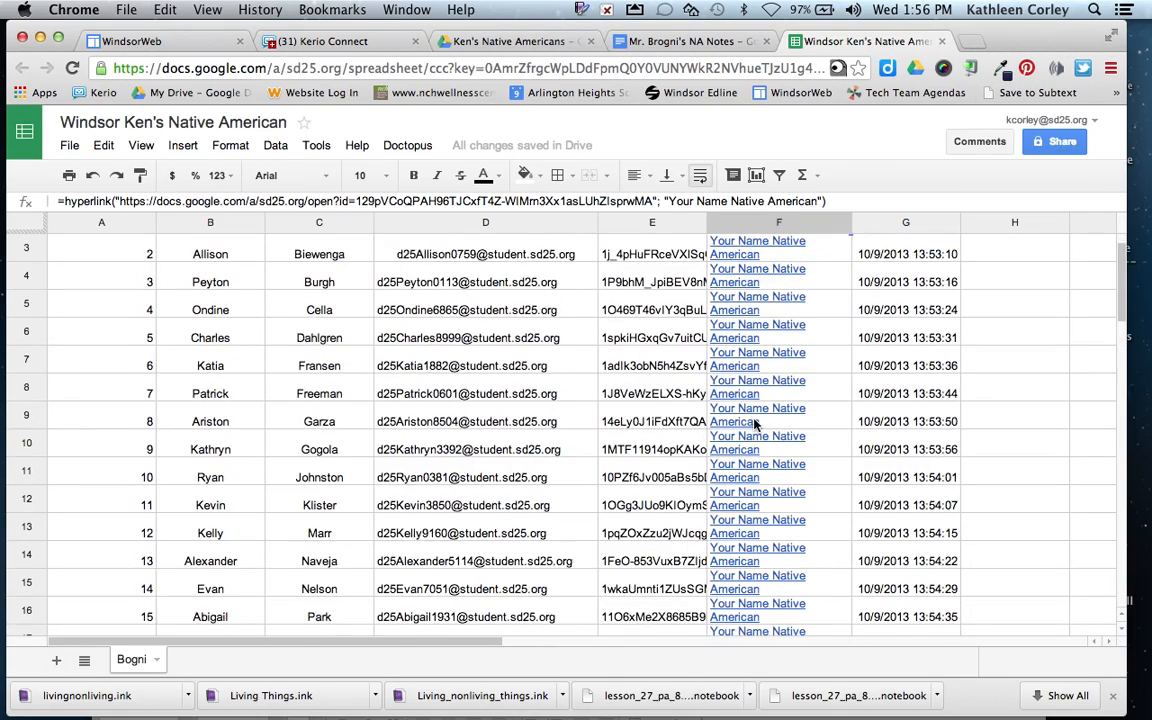